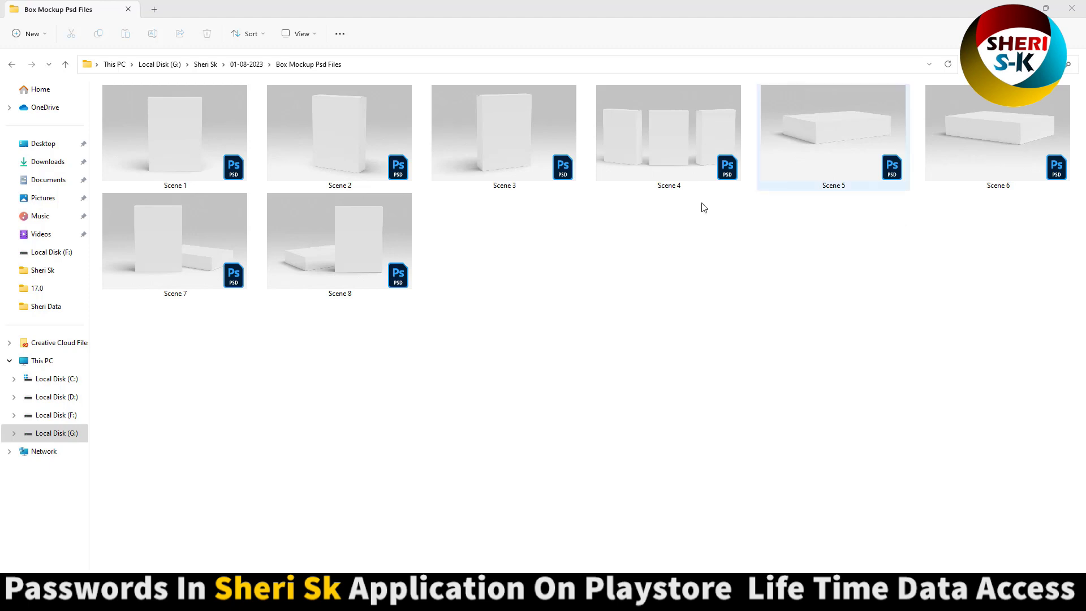
Leave File Explorer and cycle the Facebook and Google Play tabs to reach Sk Shopping Hub.
mouse_move(894, 277)
mouse_down()
mouse_move(391, 191)
mouse_move(528, 249)
mouse_up()
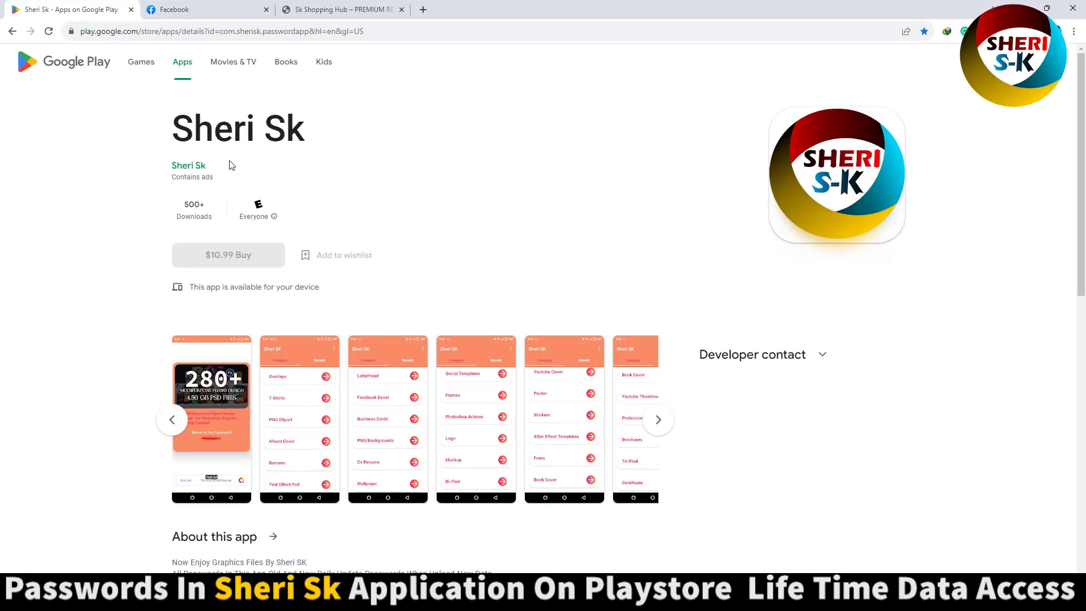
click(173, 8)
click(72, 8)
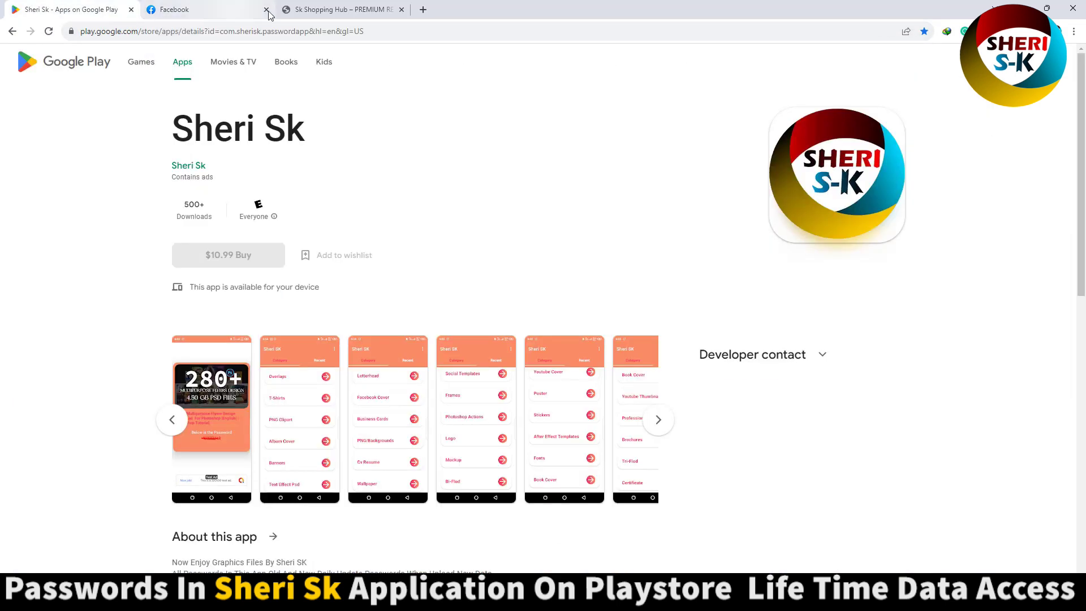
click(314, 9)
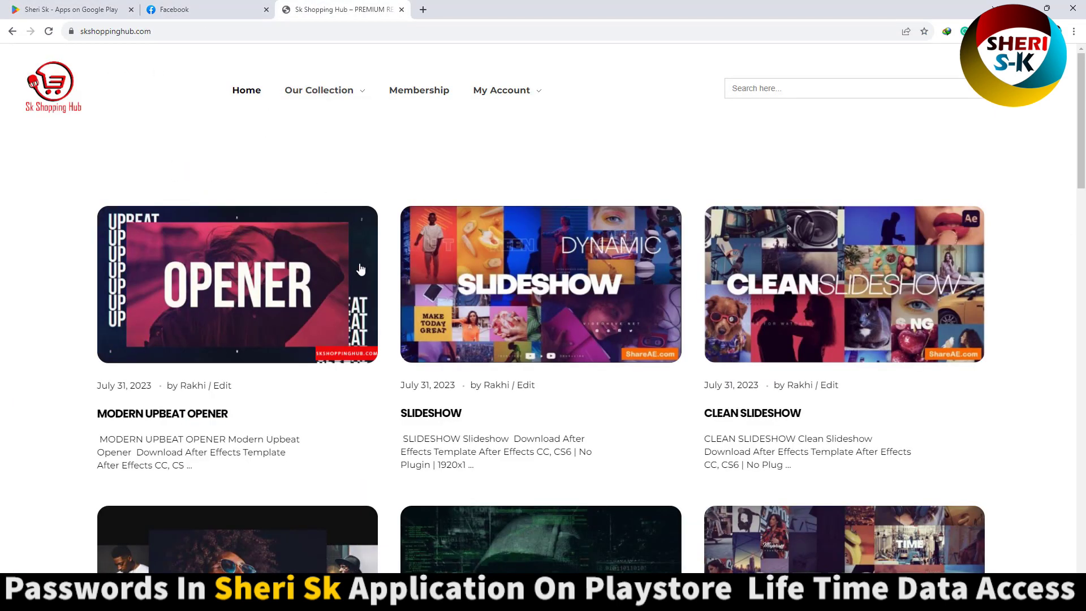
scroll(365, 288, down, 3)
scroll(365, 288, down, 3)
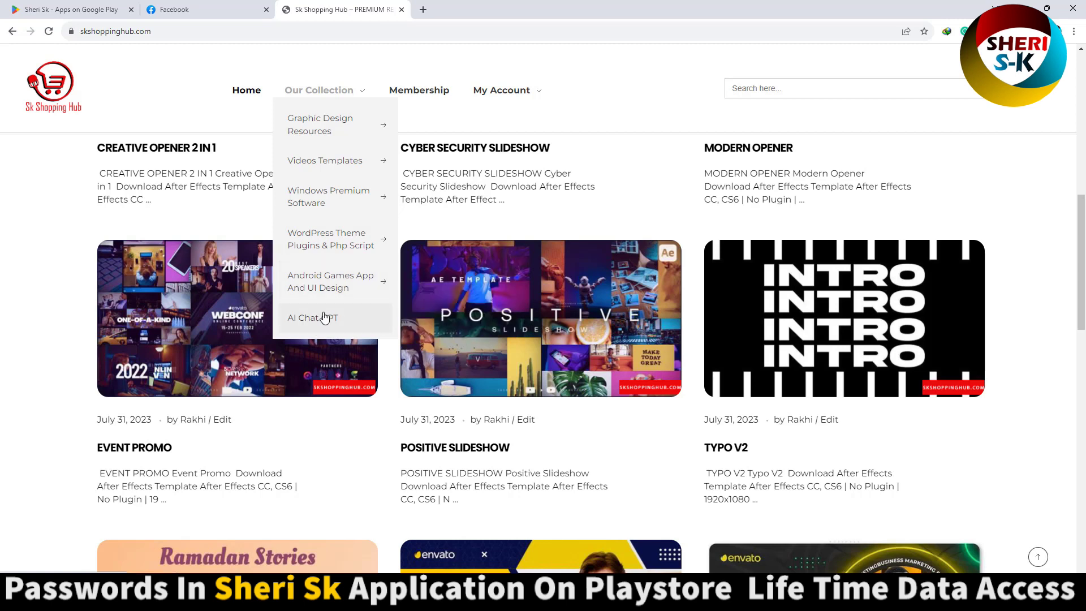
mouse_move(324, 89)
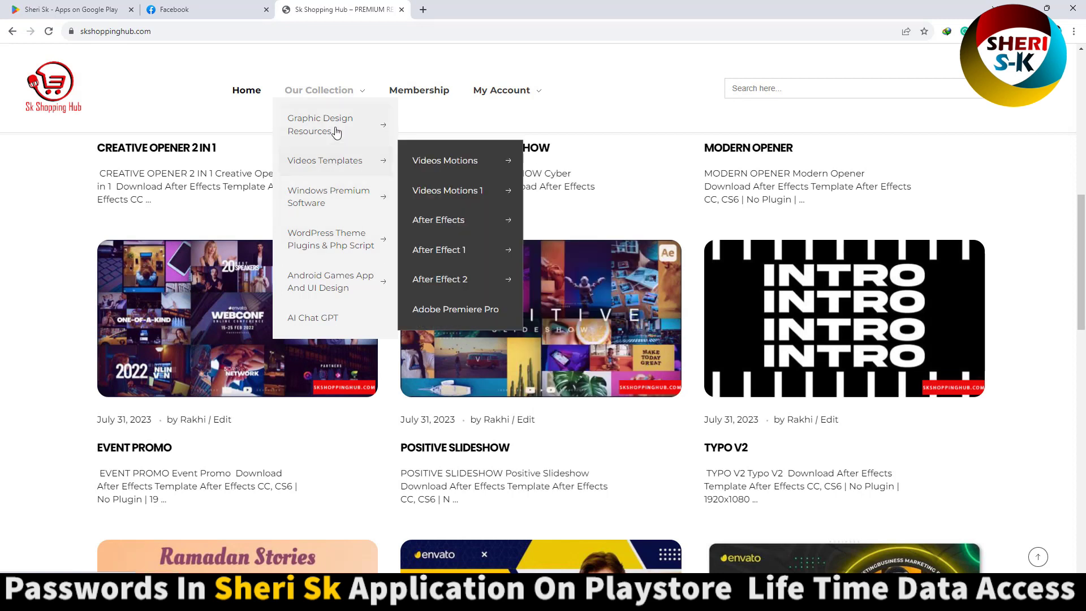
mouse_move(335, 124)
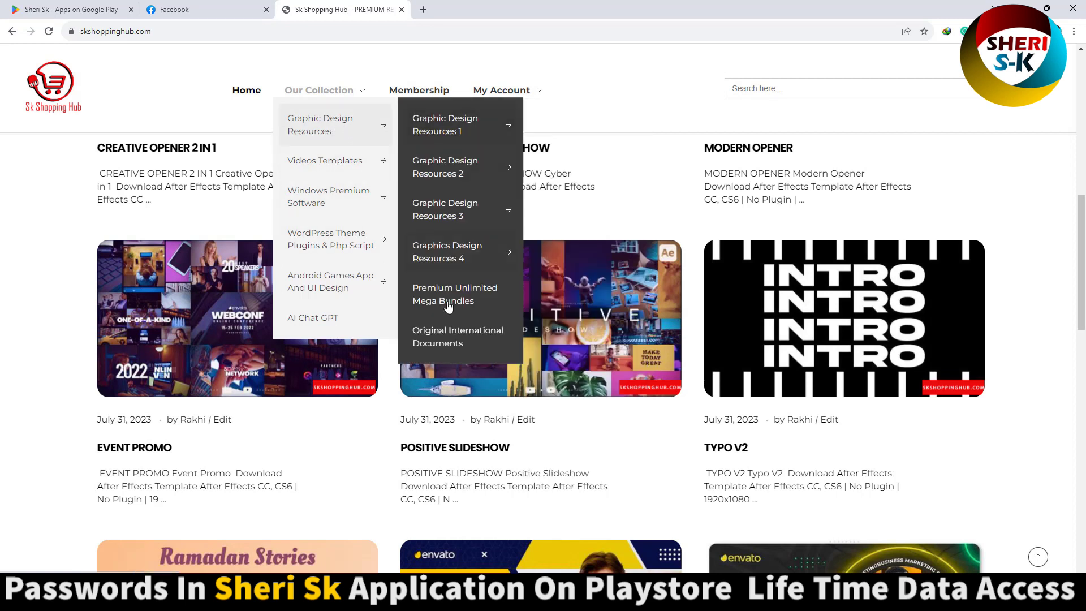
Open the Original International Documents page from the Our Collection menu.
click(450, 337)
mouse_move(451, 209)
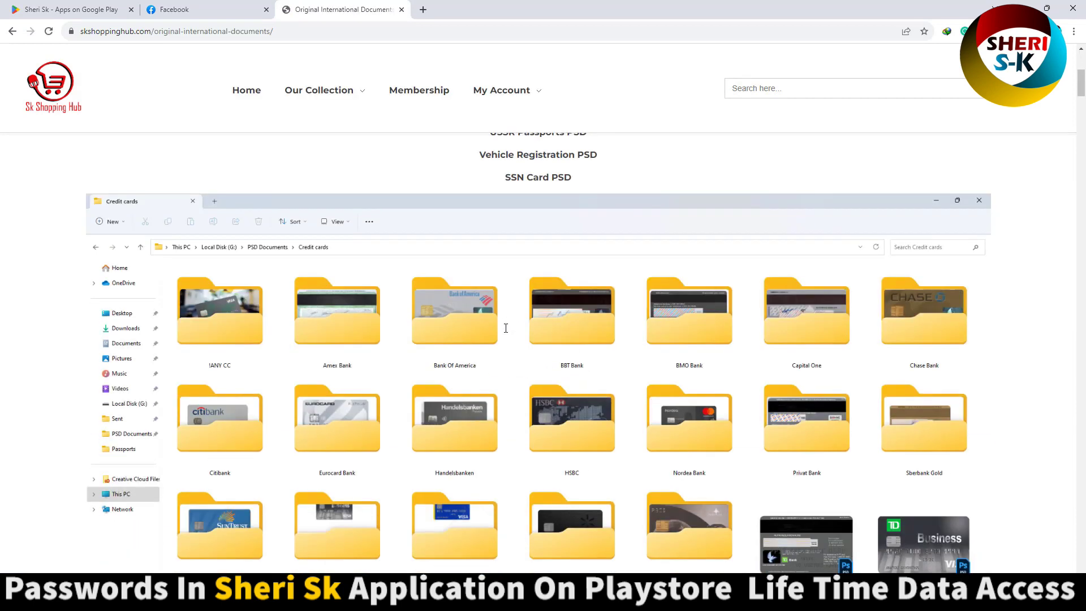
scroll(503, 332, down, 5)
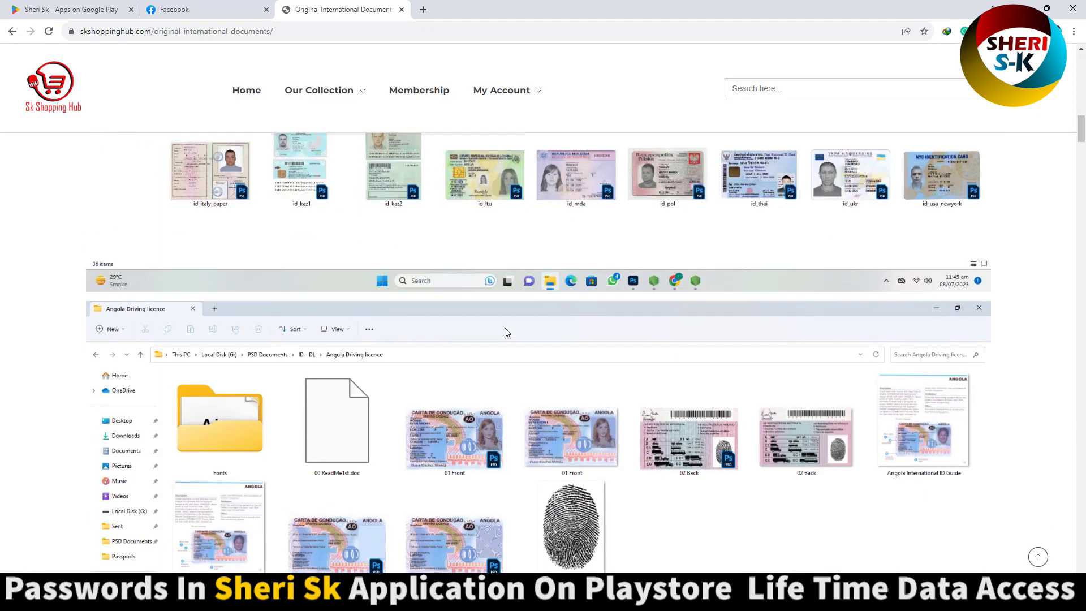
scroll(504, 332, down, 3)
scroll(504, 332, down, 3)
scroll(509, 386, down, 3)
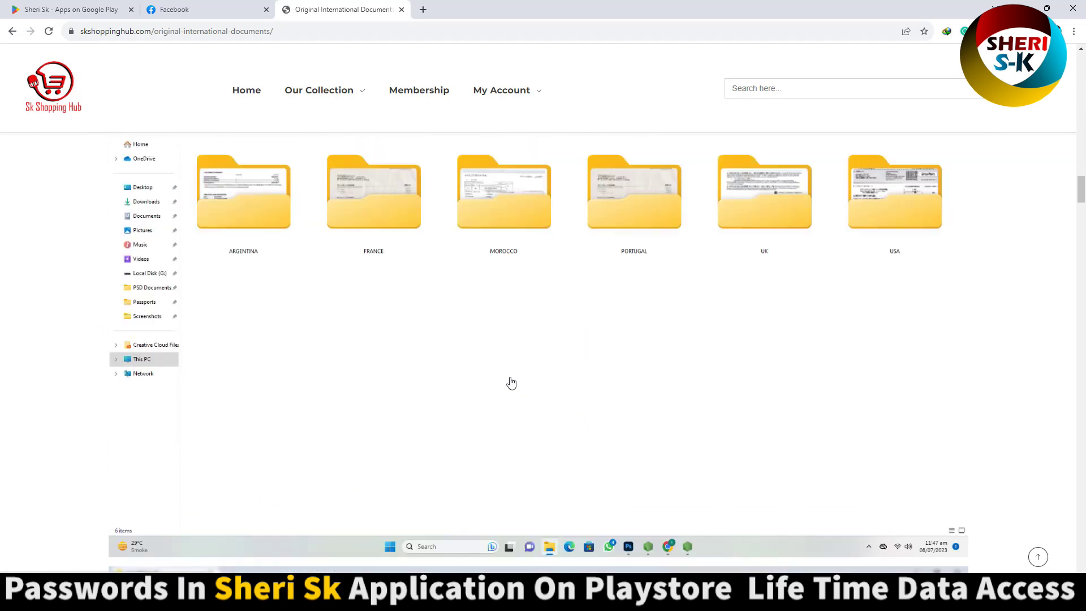
scroll(512, 381, down, 3)
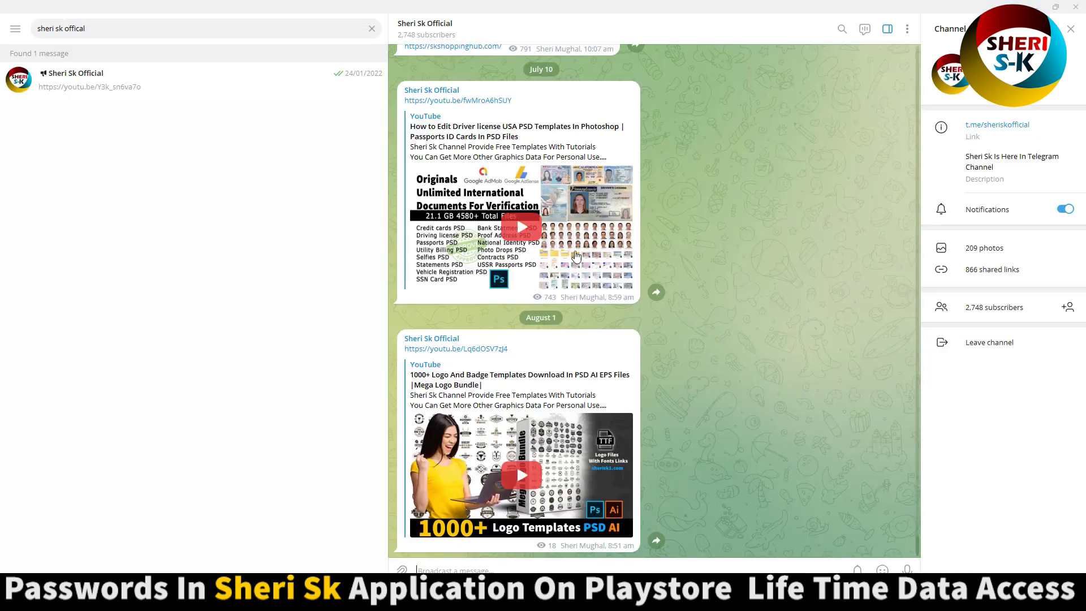
scroll(688, 393, up, 3)
scroll(689, 270, up, 3)
scroll(689, 265, up, 3)
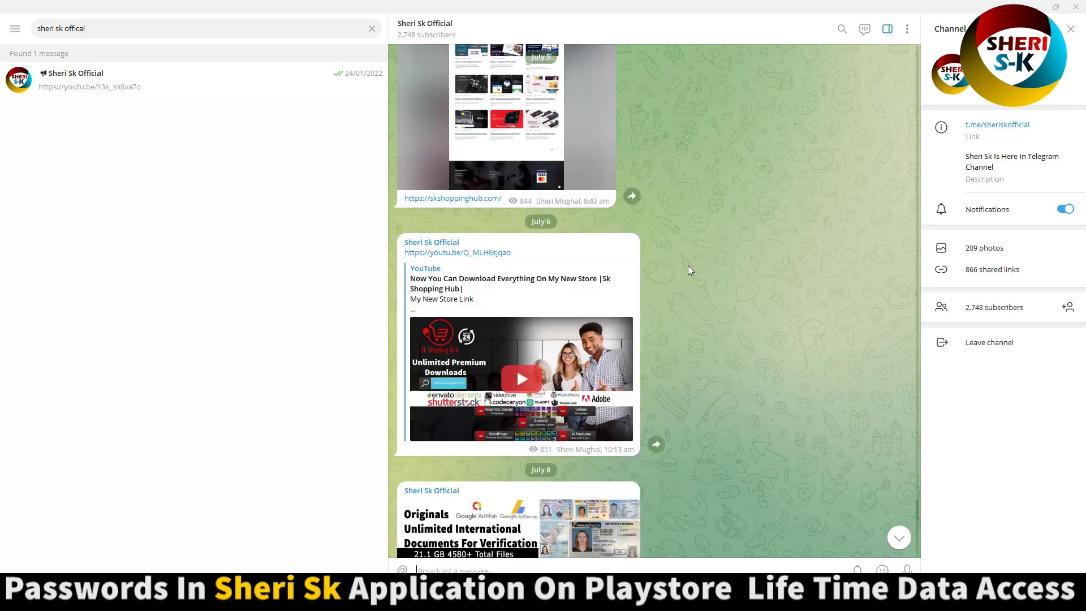
scroll(689, 265, up, 3)
scroll(688, 265, up, 3)
scroll(688, 264, up, 3)
scroll(689, 270, up, 3)
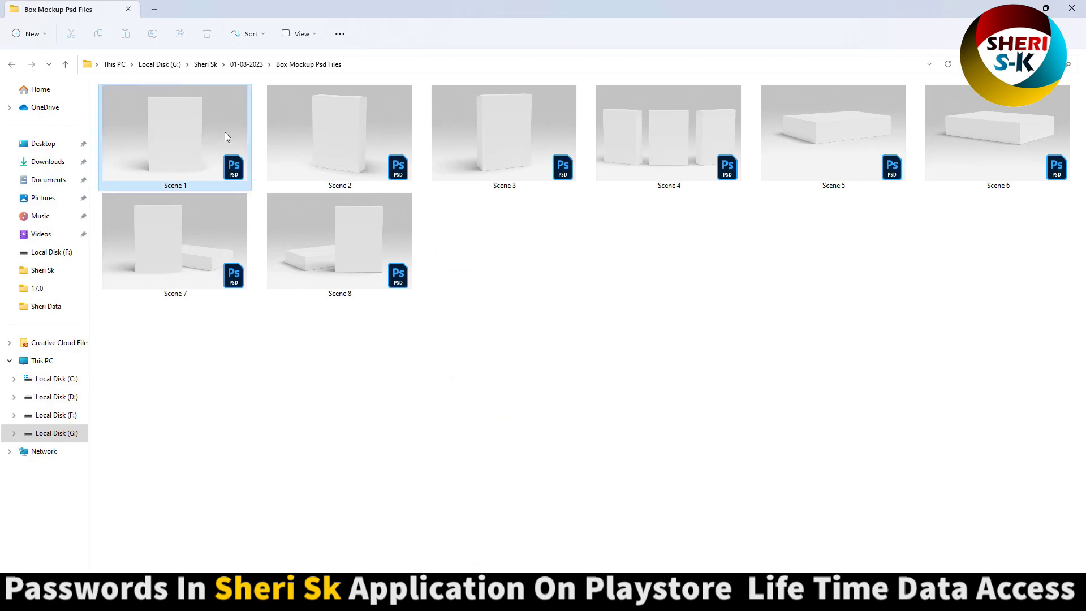
Pick the three-box Scene 4 mockup in the Box Mockup Psd Files folder.
click(525, 140)
click(712, 134)
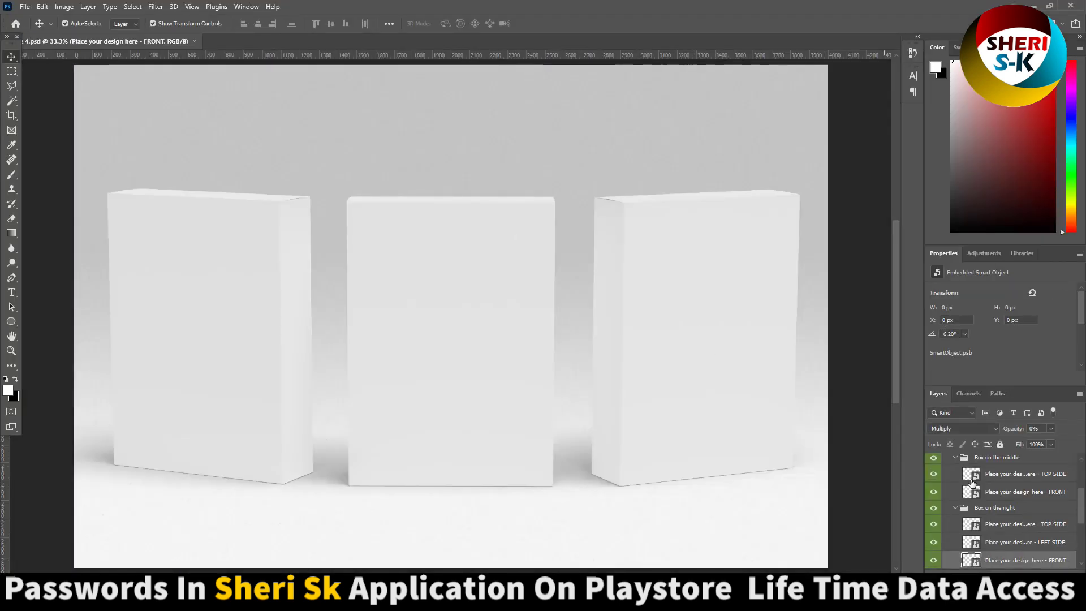
Inspect the middle and right box design layers, toggling the right front's visibility off and on.
click(1033, 492)
click(1040, 476)
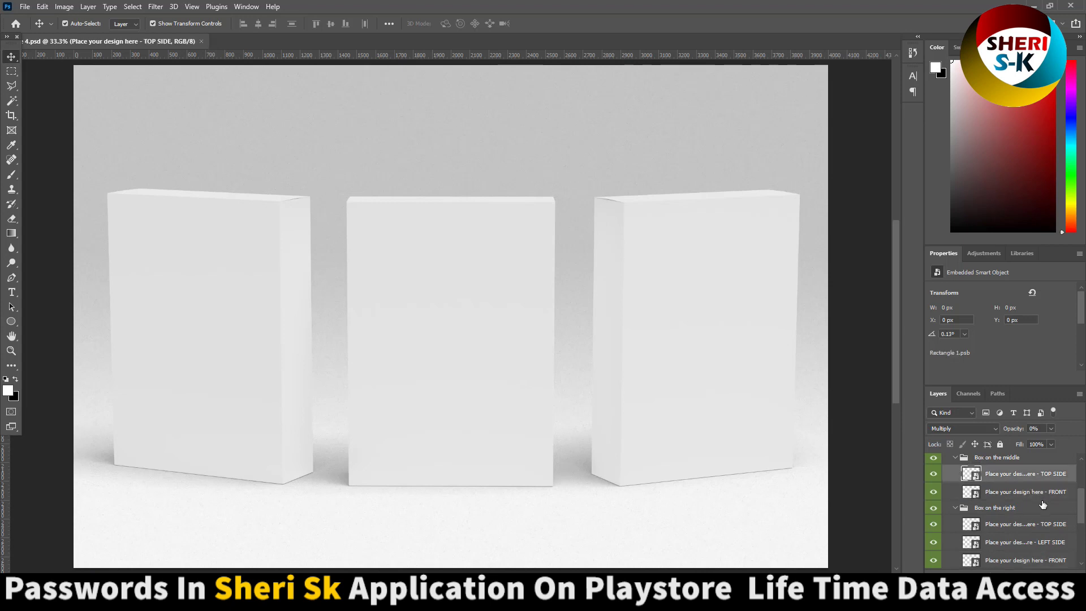
click(1058, 527)
click(1062, 558)
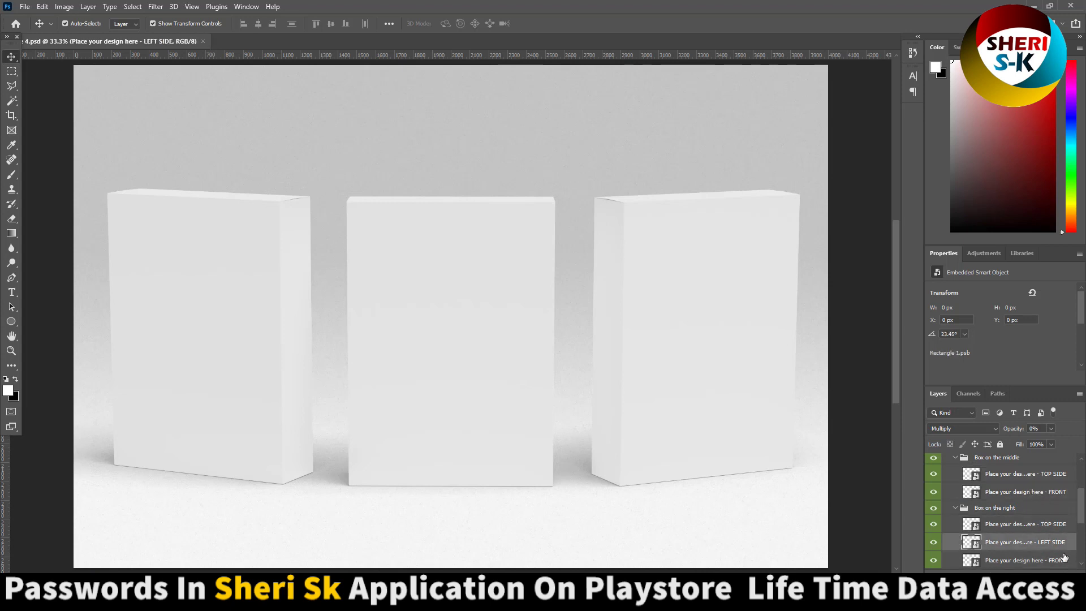
scroll(1061, 554, down, 1)
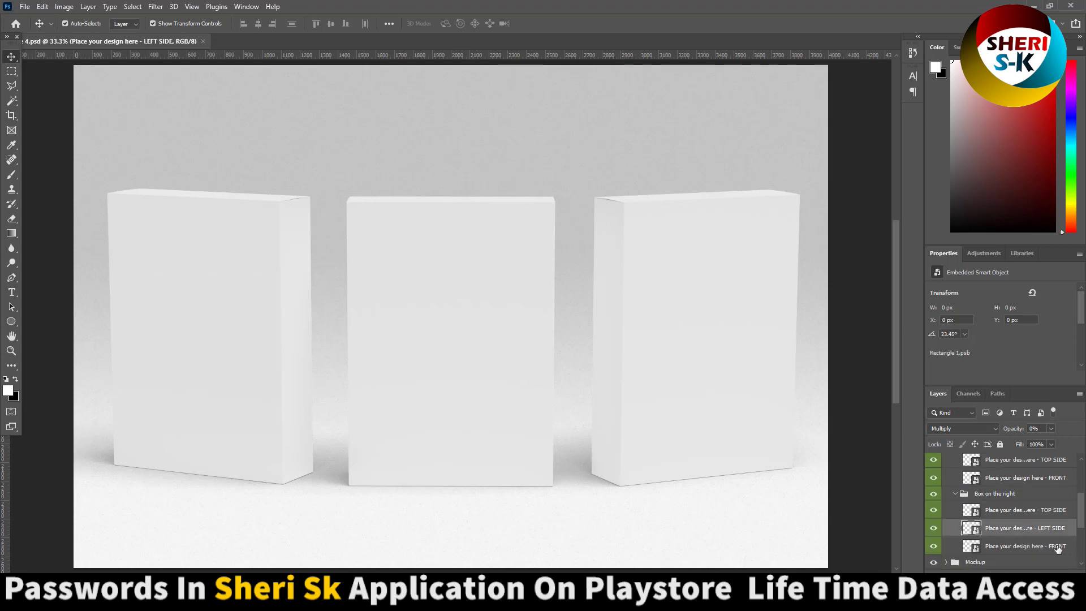
click(933, 546)
click(934, 546)
scroll(942, 526, up, 3)
scroll(960, 490, up, 2)
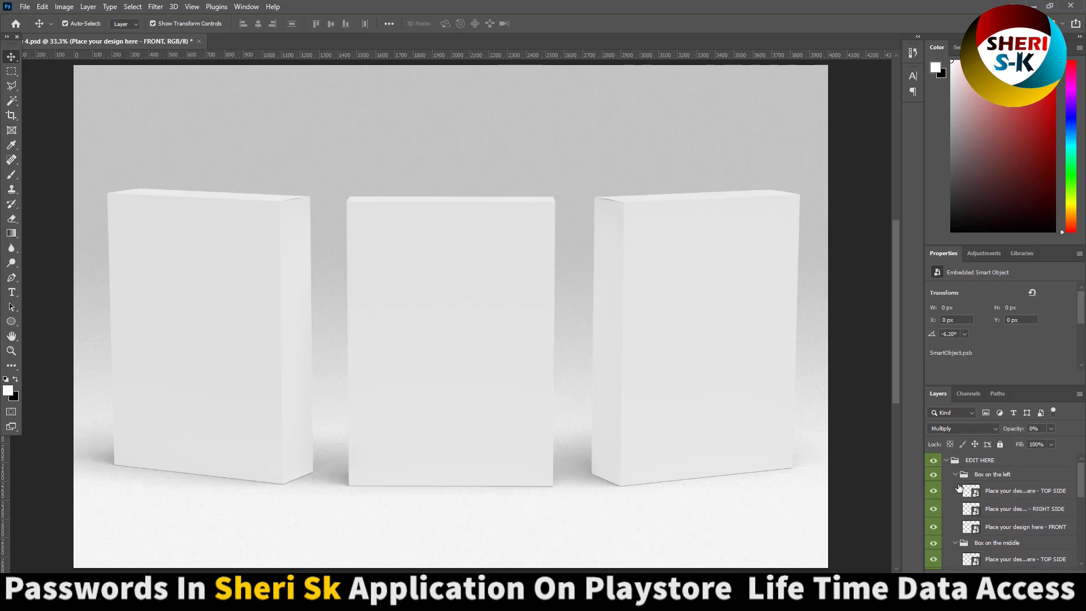
Collapse the left, middle and right box layer groups.
click(954, 476)
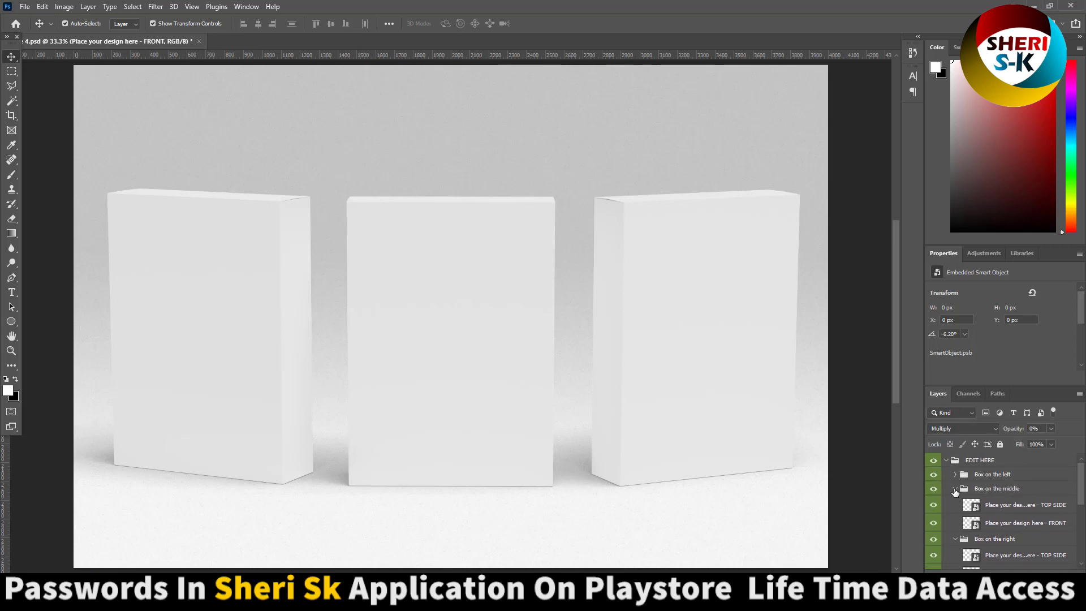
click(955, 490)
click(964, 505)
click(955, 503)
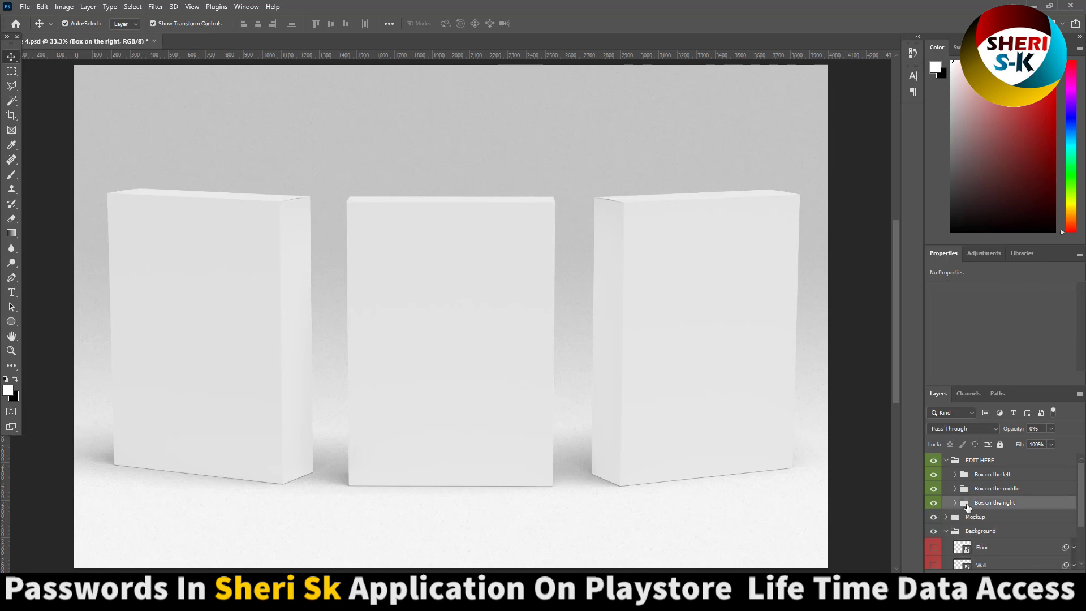
click(934, 504)
click(935, 490)
scroll(988, 513, down, 2)
Try a red-to-maroon colour on the Color background fill, then cancel the change.
click(987, 523)
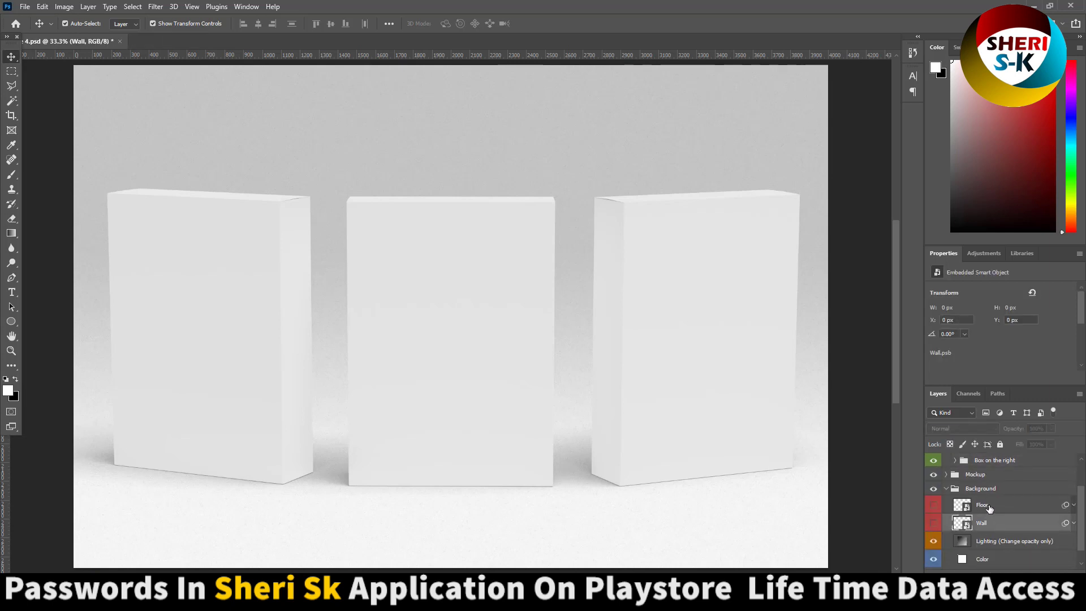
click(988, 507)
scroll(992, 530, down, 1)
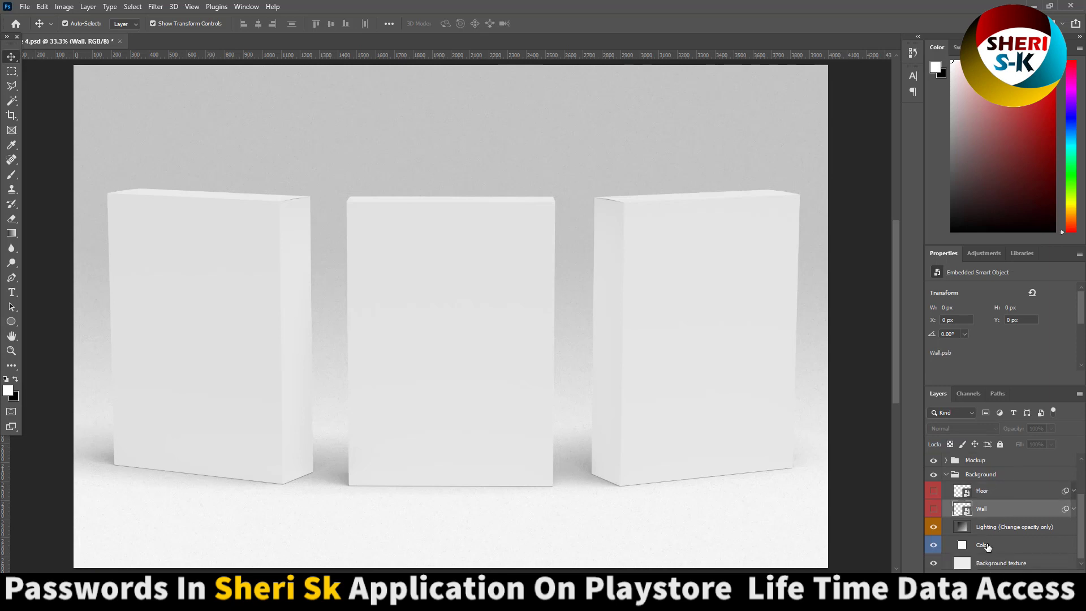
click(983, 548)
scroll(981, 551, down, 1)
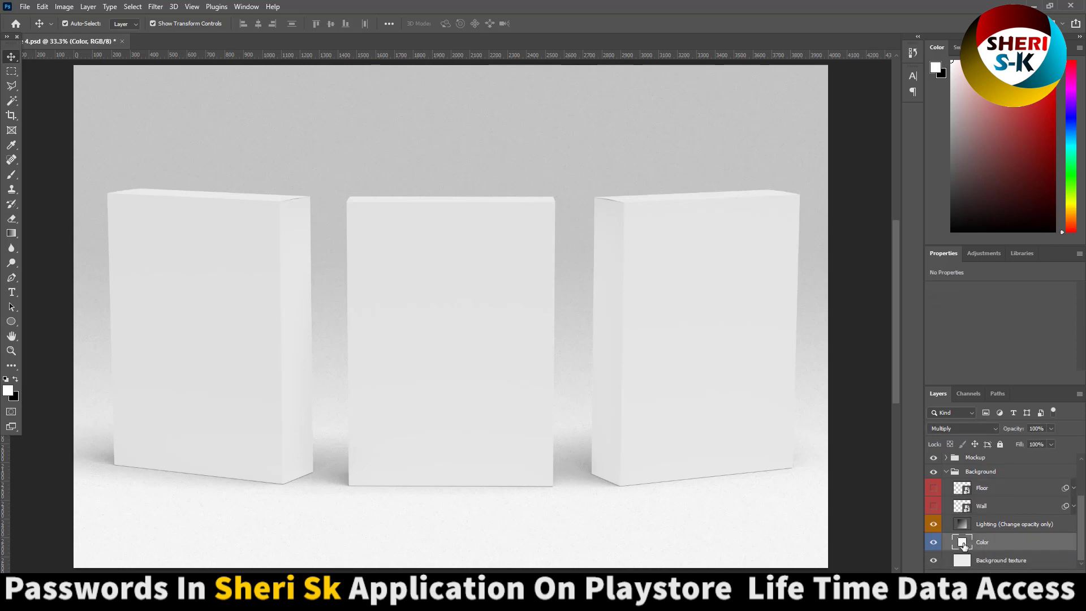
double_click(972, 547)
click(862, 408)
click(843, 440)
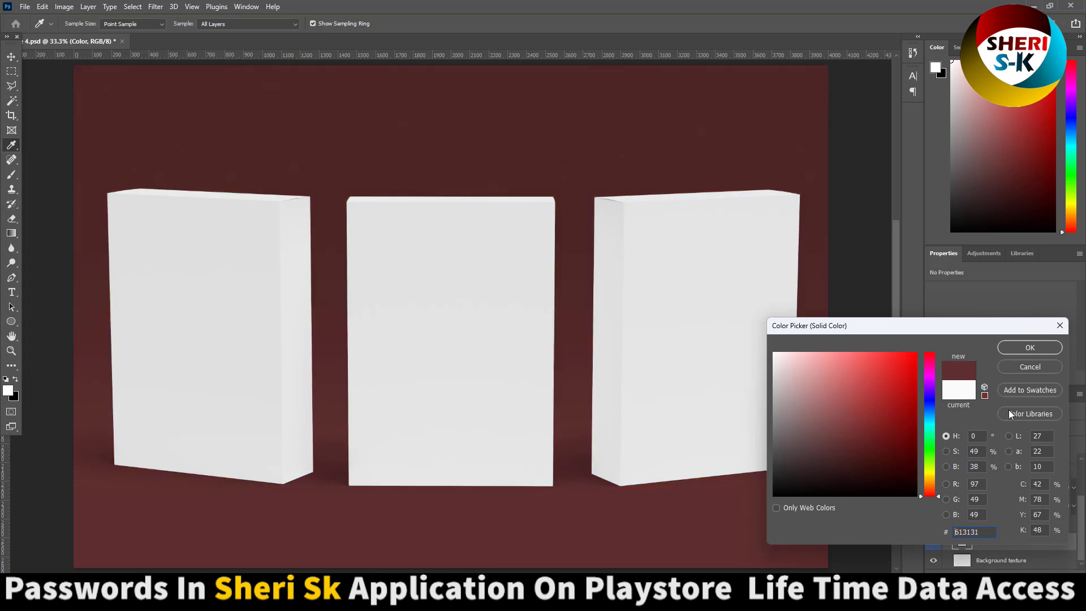
click(1029, 366)
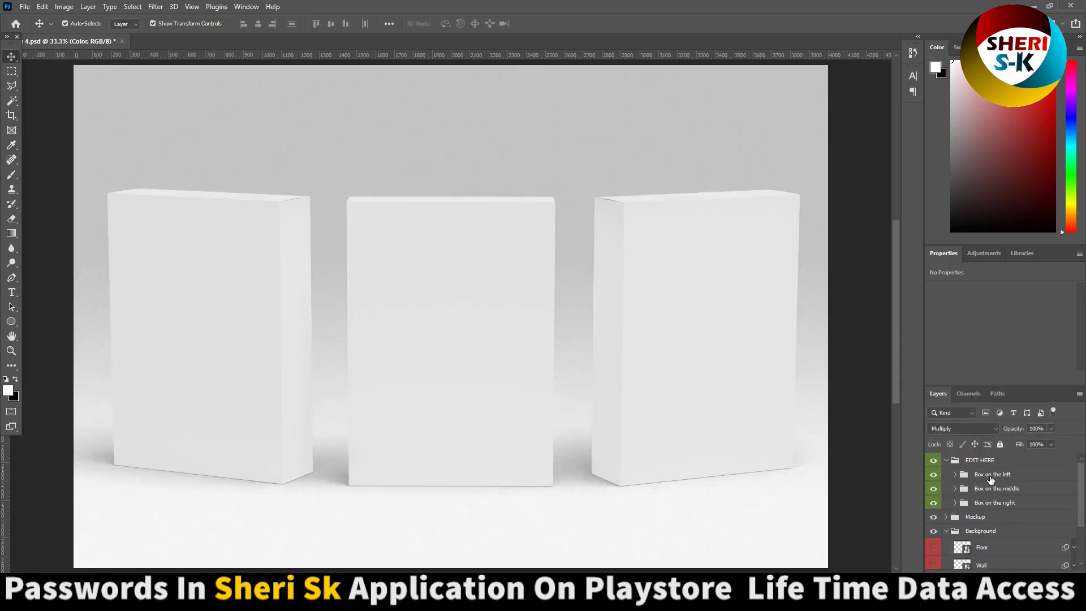
Expand Box on the left and select its right side, top side and front layers.
click(991, 476)
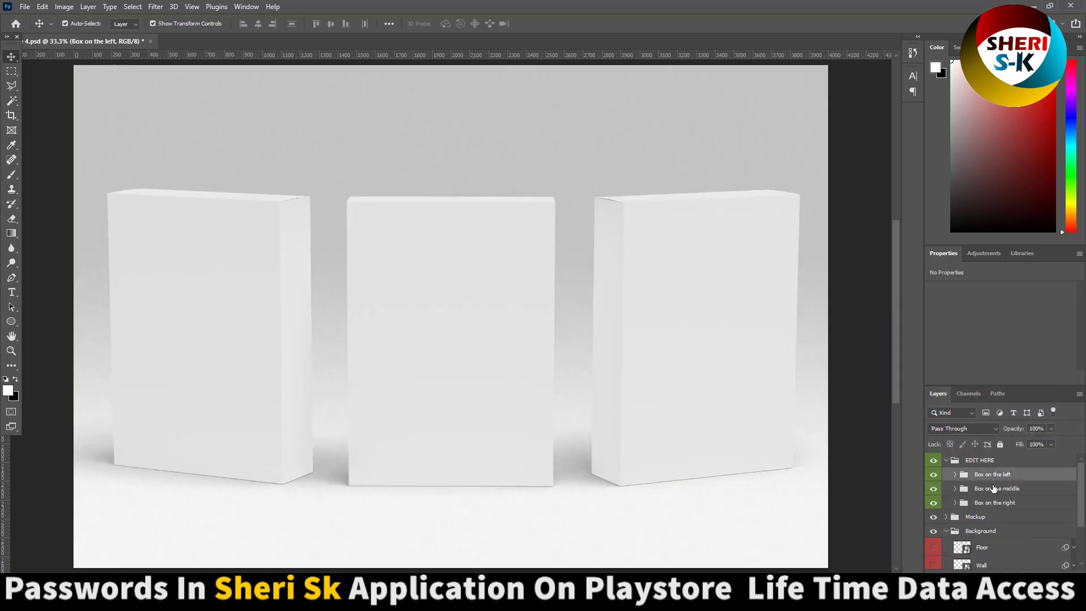
click(956, 476)
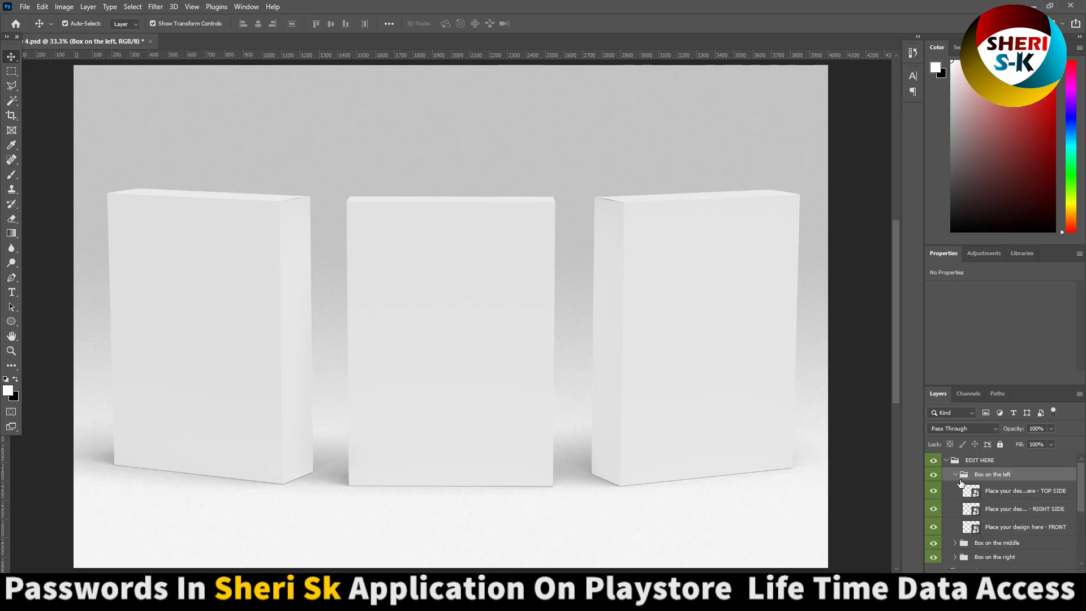
click(1001, 518)
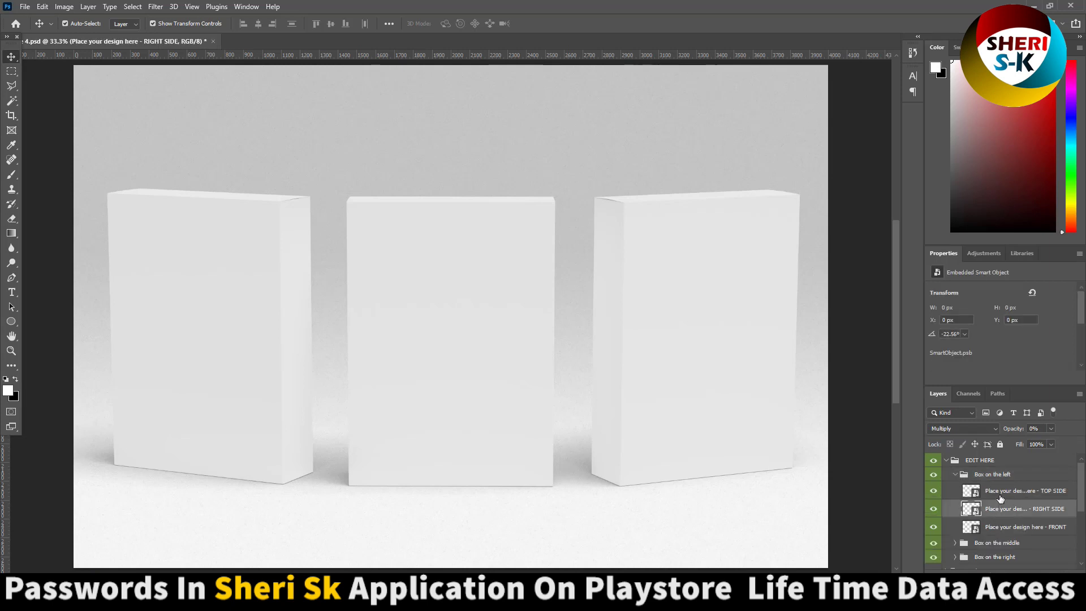
click(1001, 501)
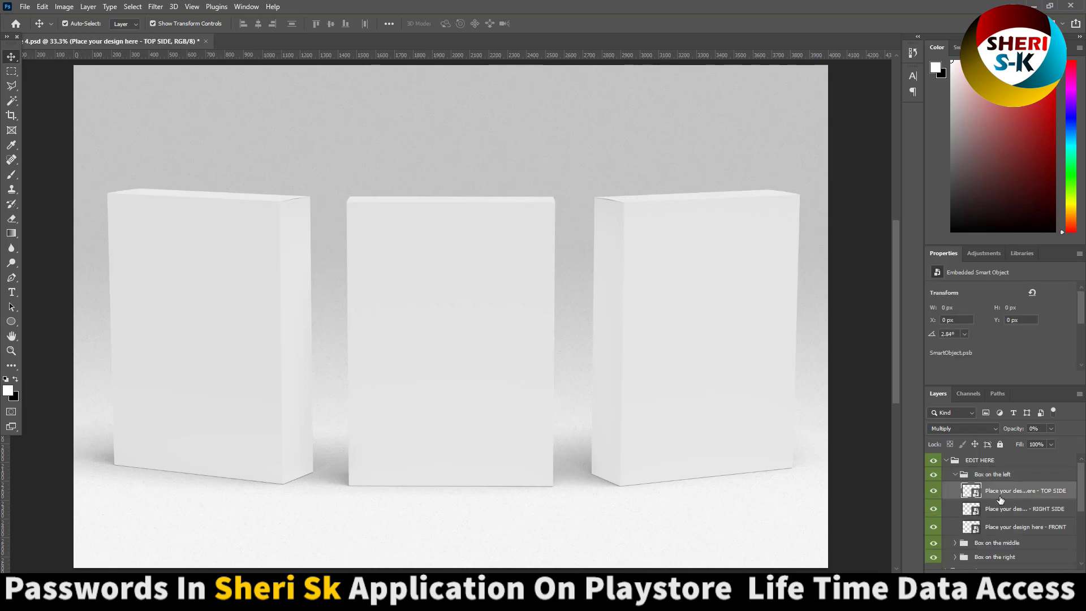
click(1007, 531)
Open the left box's front smart object, then open Untitled-1 from the Ads folder.
double_click(978, 530)
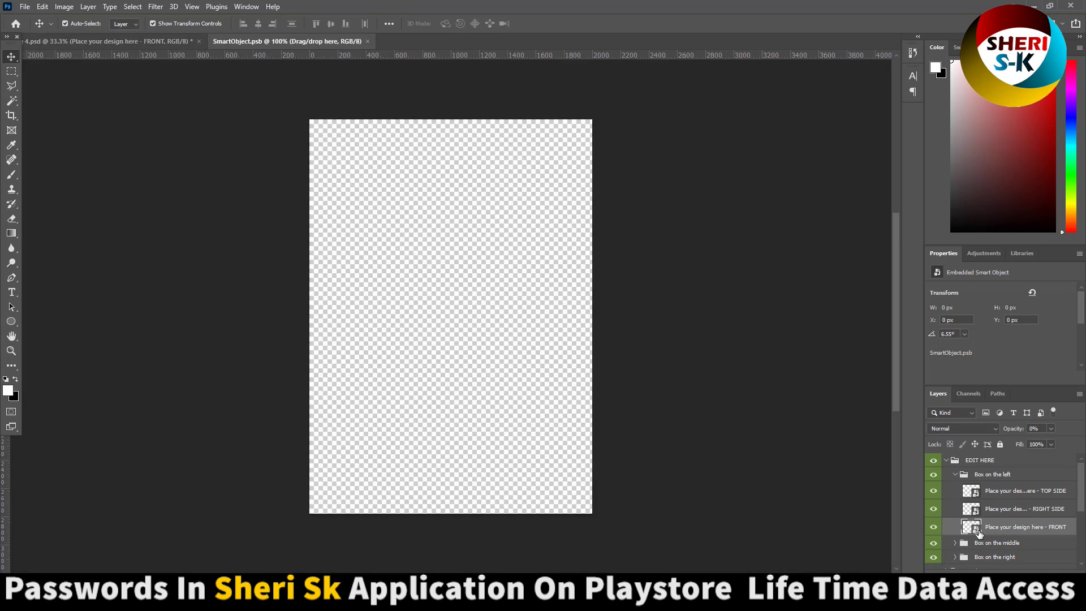
click(24, 7)
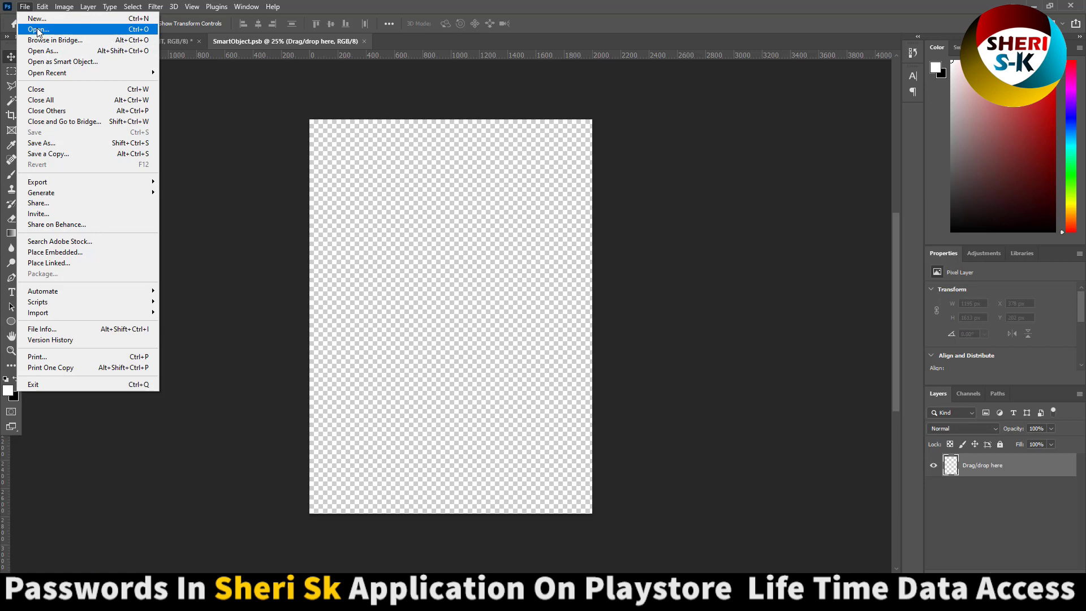
click(37, 31)
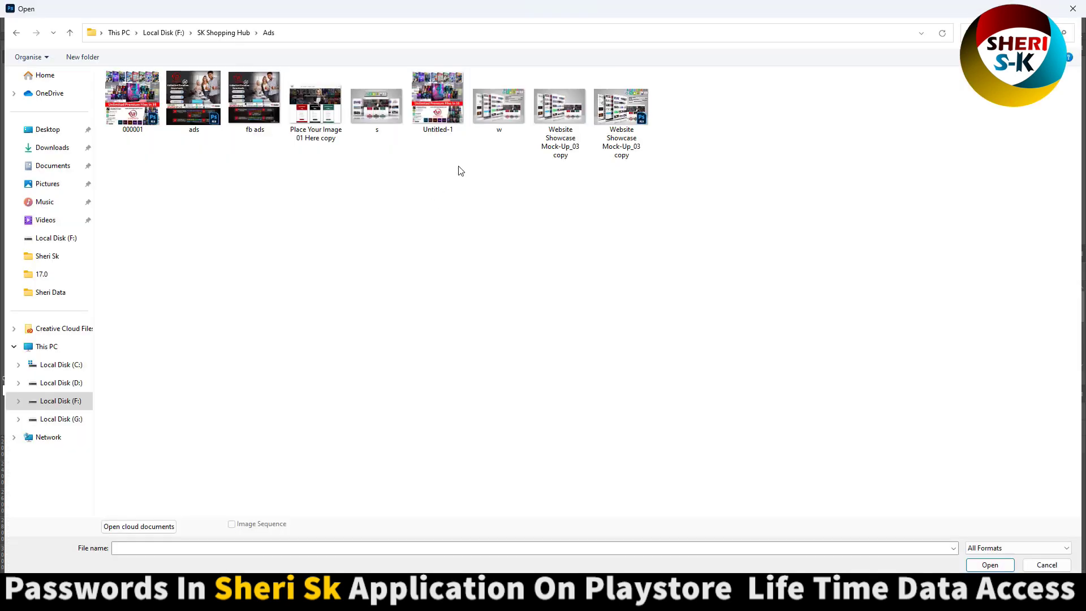
click(438, 113)
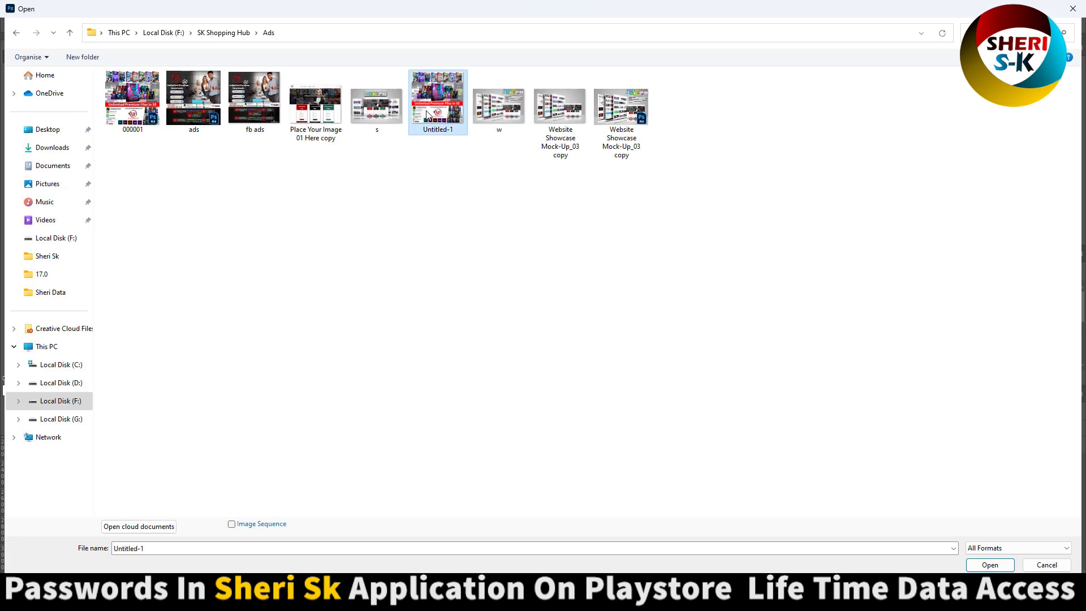
click(264, 103)
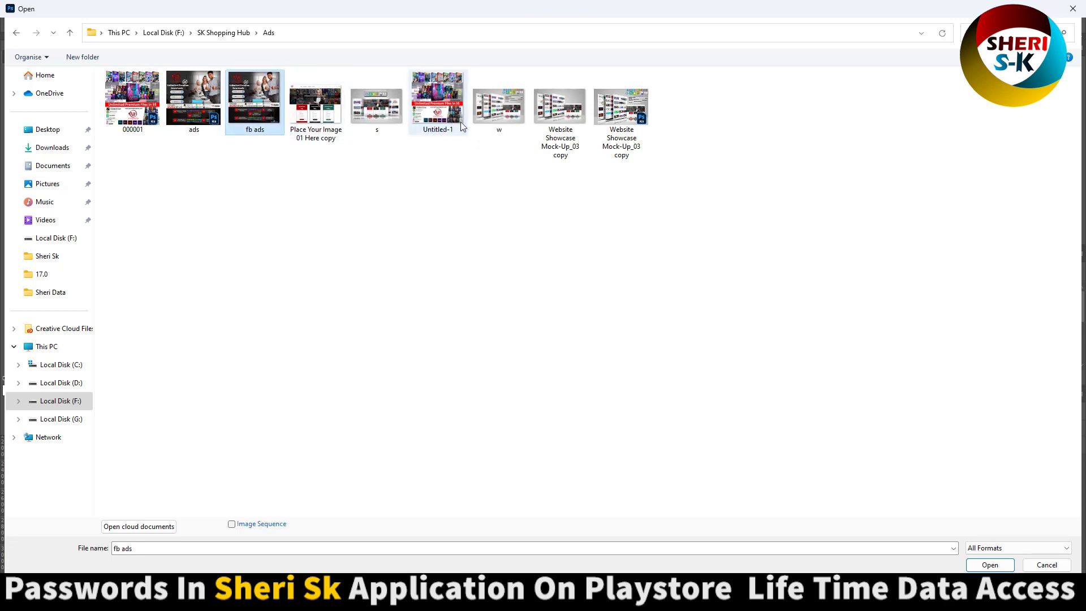
double_click(435, 112)
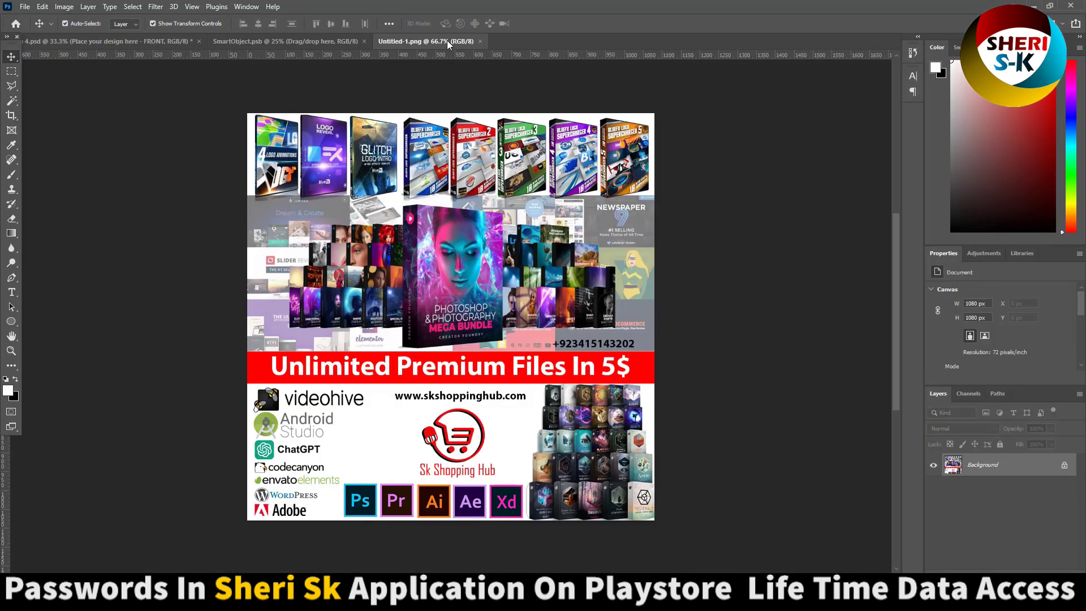
Place the Untitled-1 ad in the front canvas, scaled to canvas width, at the bottom.
drag(445, 40, 645, 121)
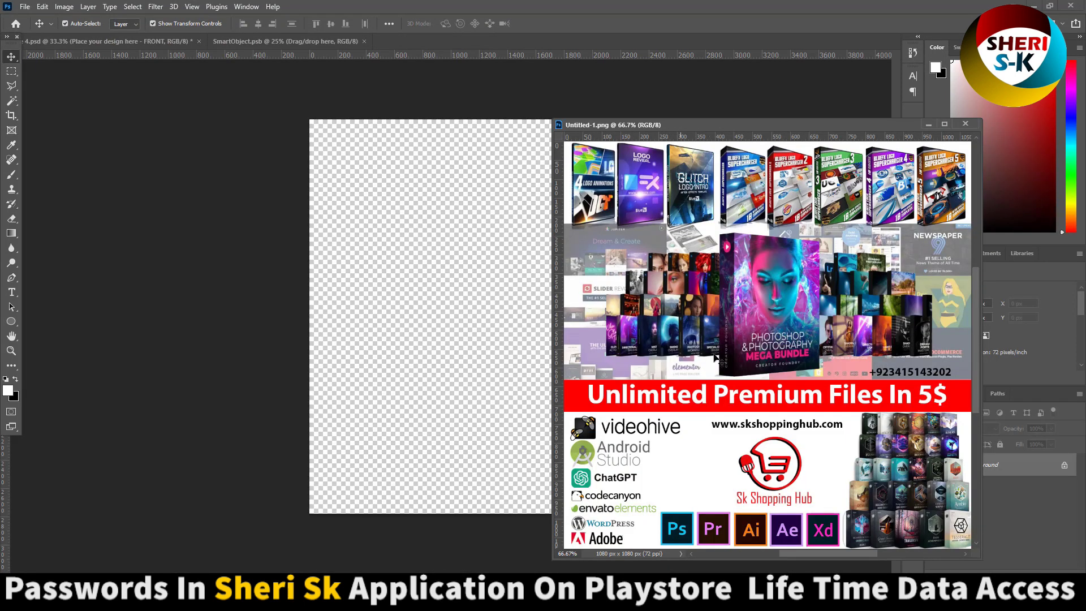
drag(718, 359, 484, 363)
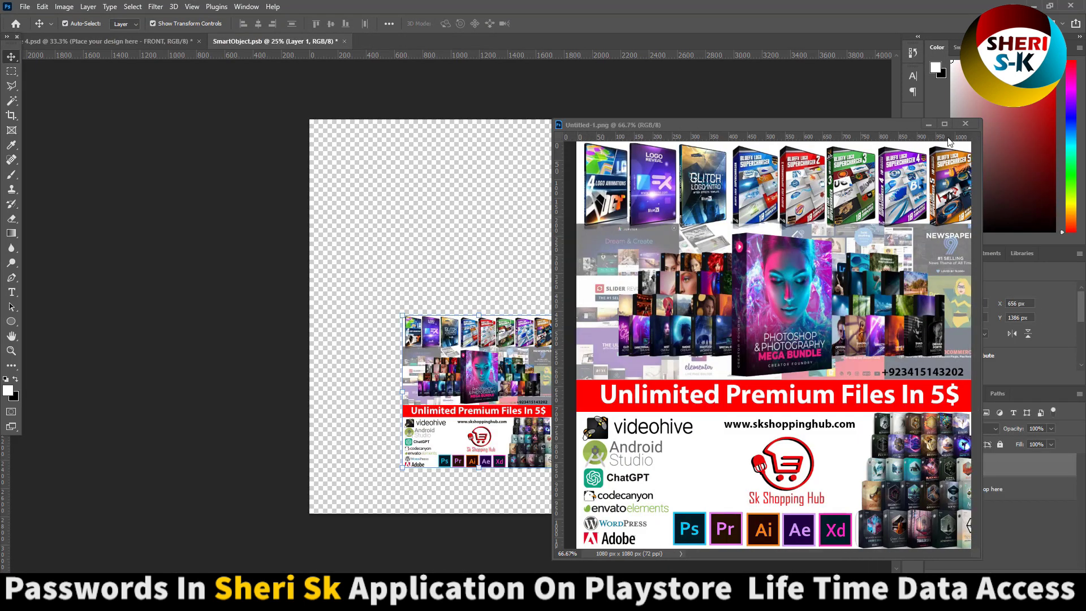
click(965, 124)
mouse_move(493, 324)
mouse_down()
mouse_move(422, 137)
mouse_move(392, 167)
mouse_up()
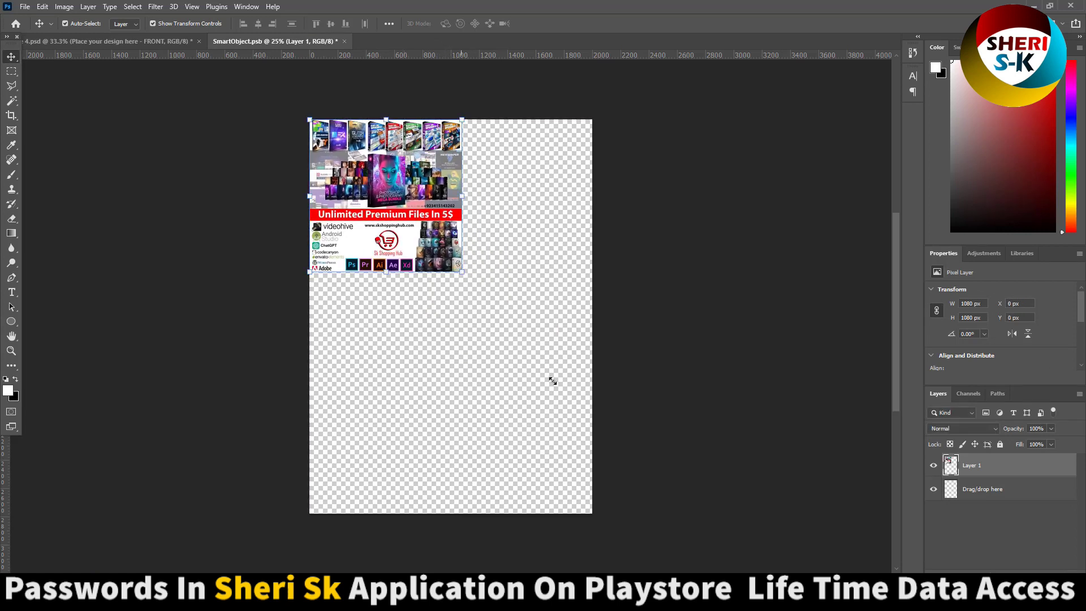
drag(552, 381, 578, 421)
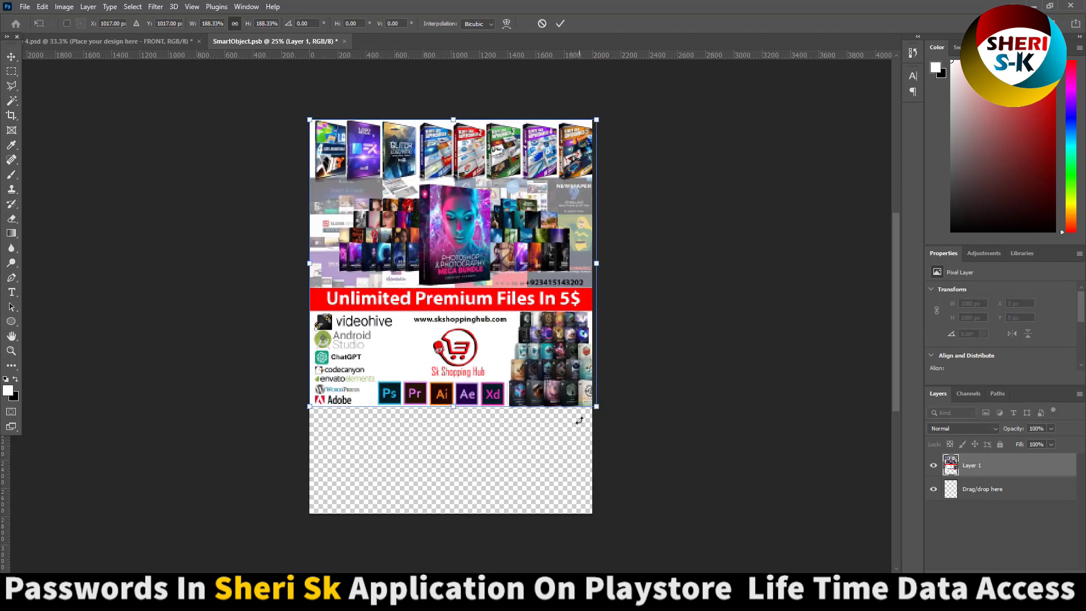
key(Return)
drag(578, 420, 578, 527)
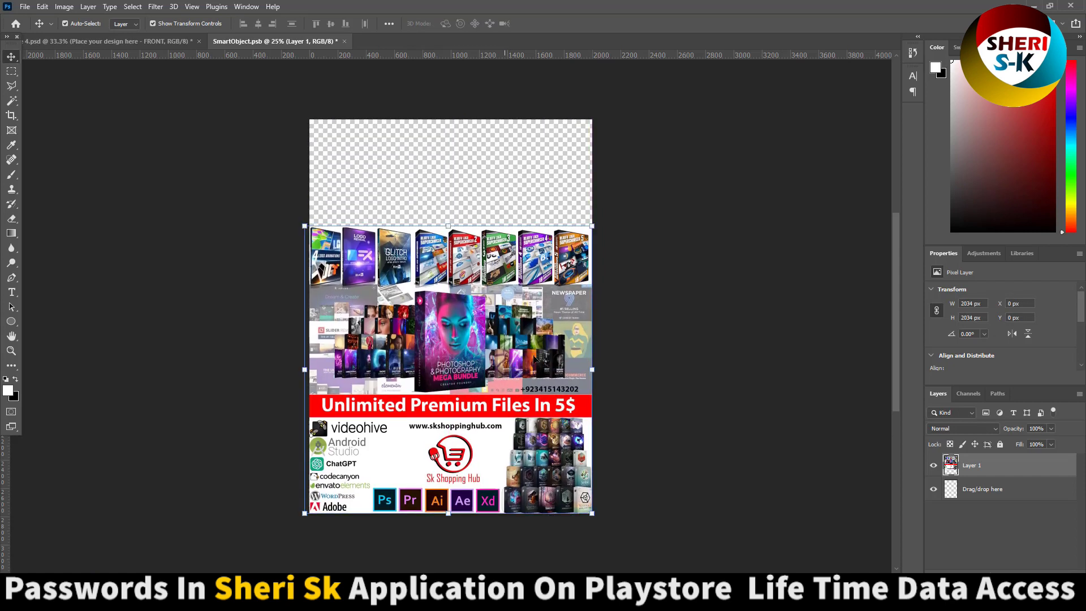
click(464, 221)
Open the fb ads image and drag it into the front design.
click(25, 6)
key(Escape)
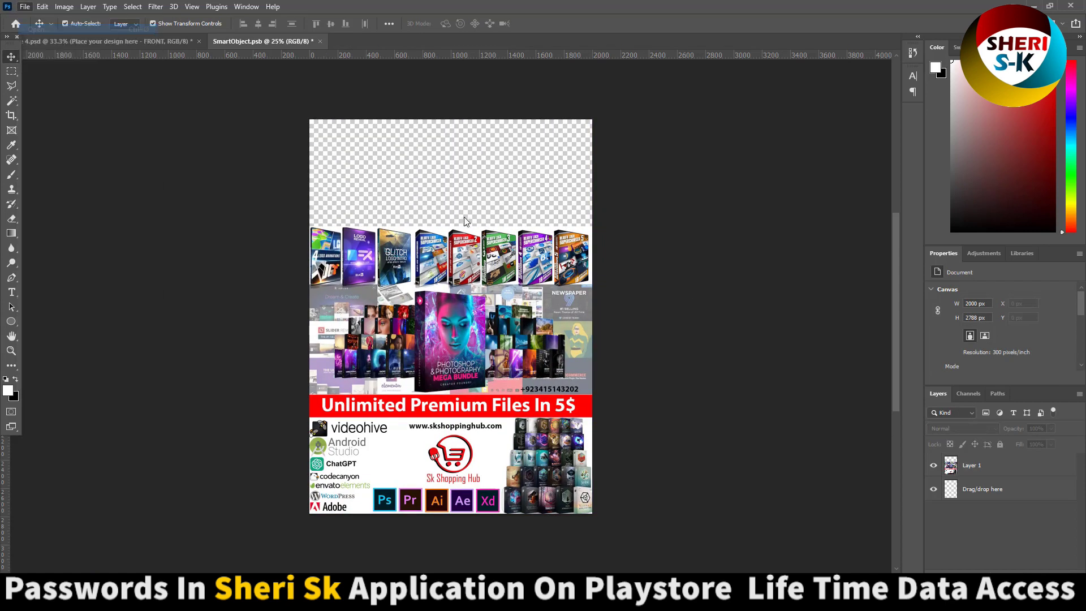
key(ctrl+o)
click(249, 102)
key(Return)
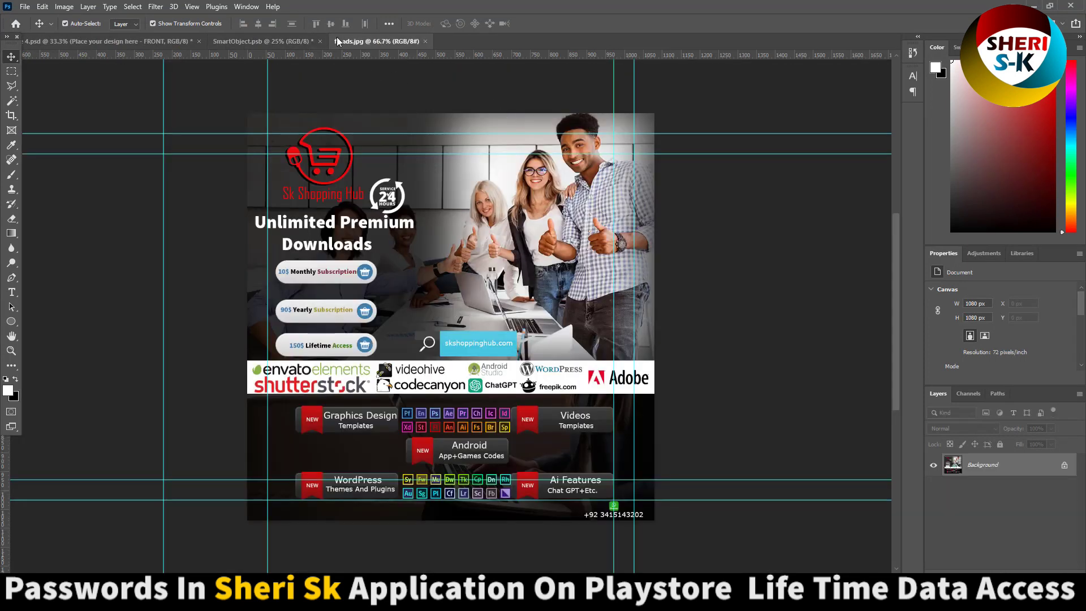
mouse_move(337, 38)
mouse_down()
mouse_move(591, 165)
mouse_move(416, 174)
mouse_up()
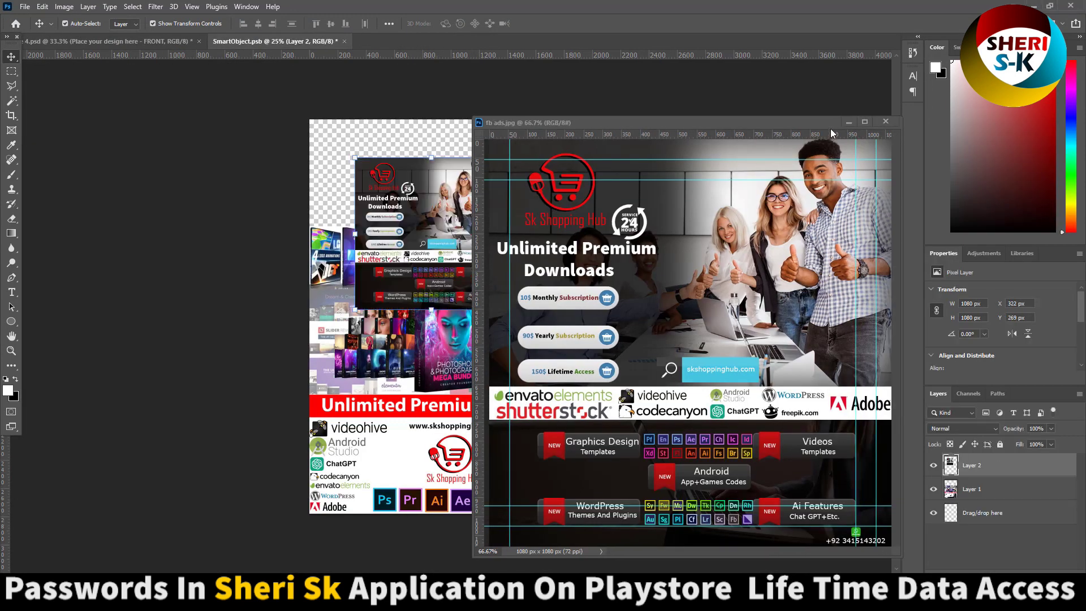
click(885, 122)
Scale fb ads to canvas width at the top and save the front design.
drag(407, 212, 362, 175)
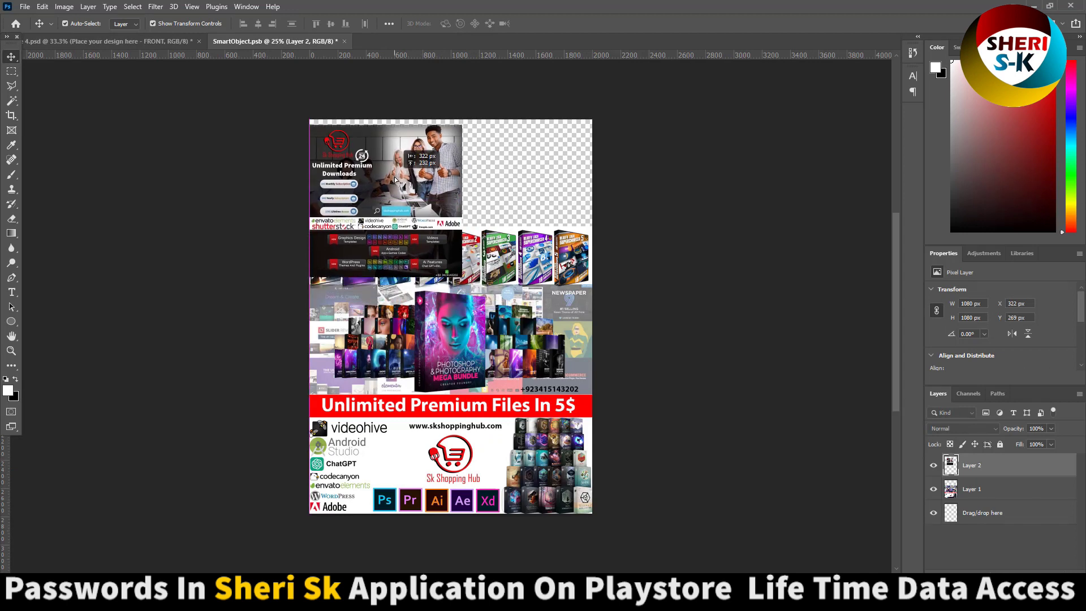
drag(462, 273, 592, 402)
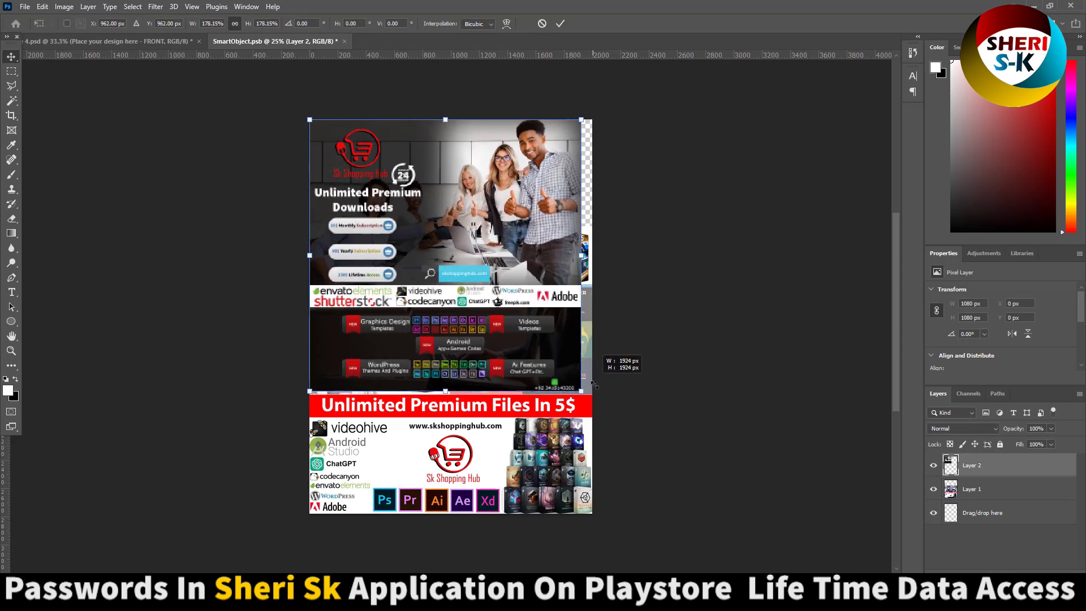
key(Return)
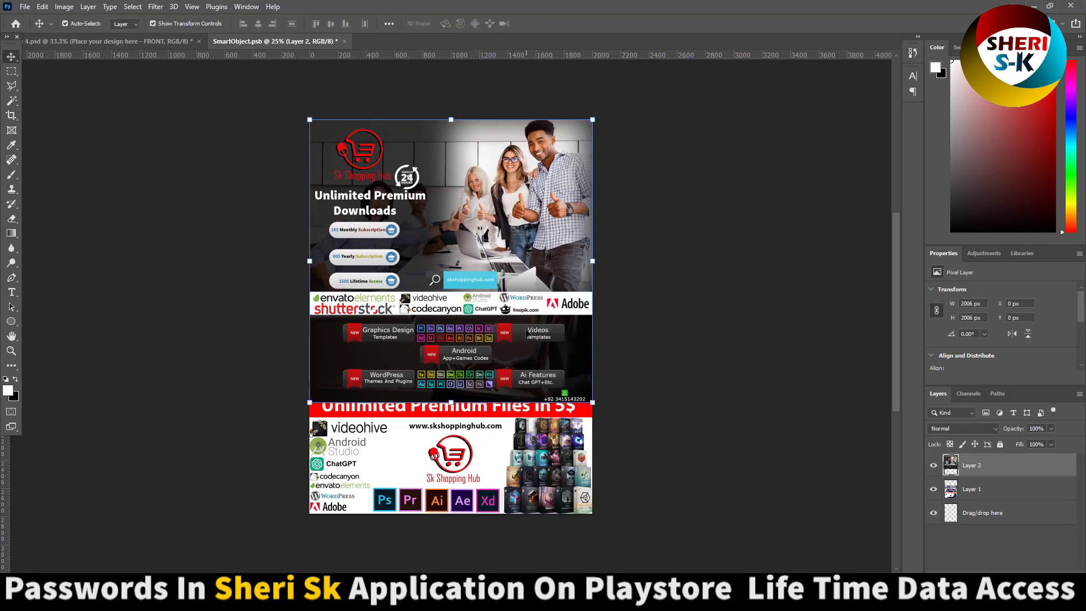
drag(526, 332, 528, 347)
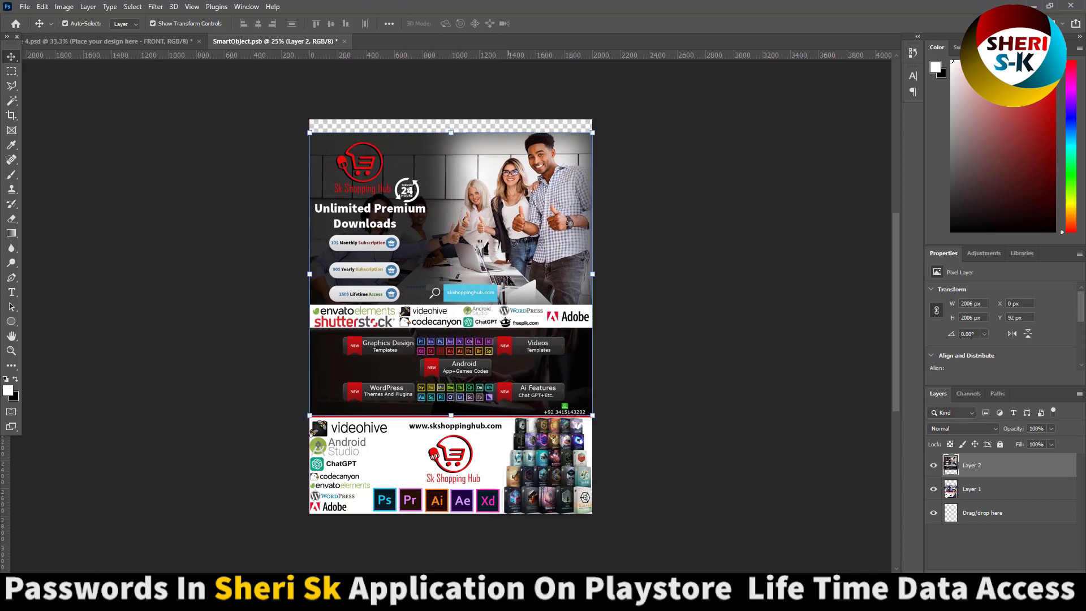
key(ctrl+z)
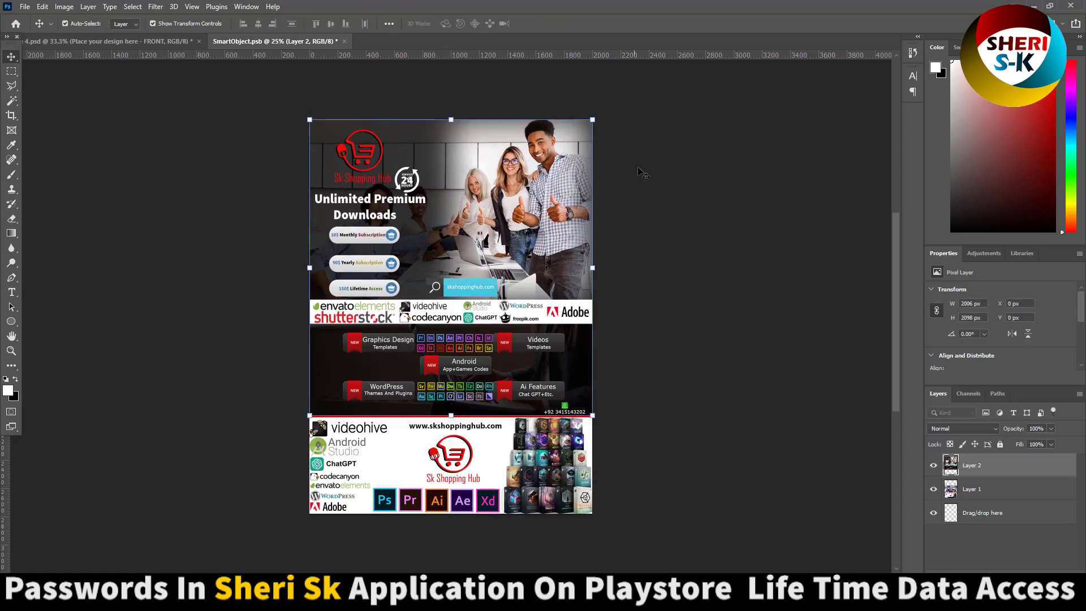
click(643, 170)
key(ctrl+s)
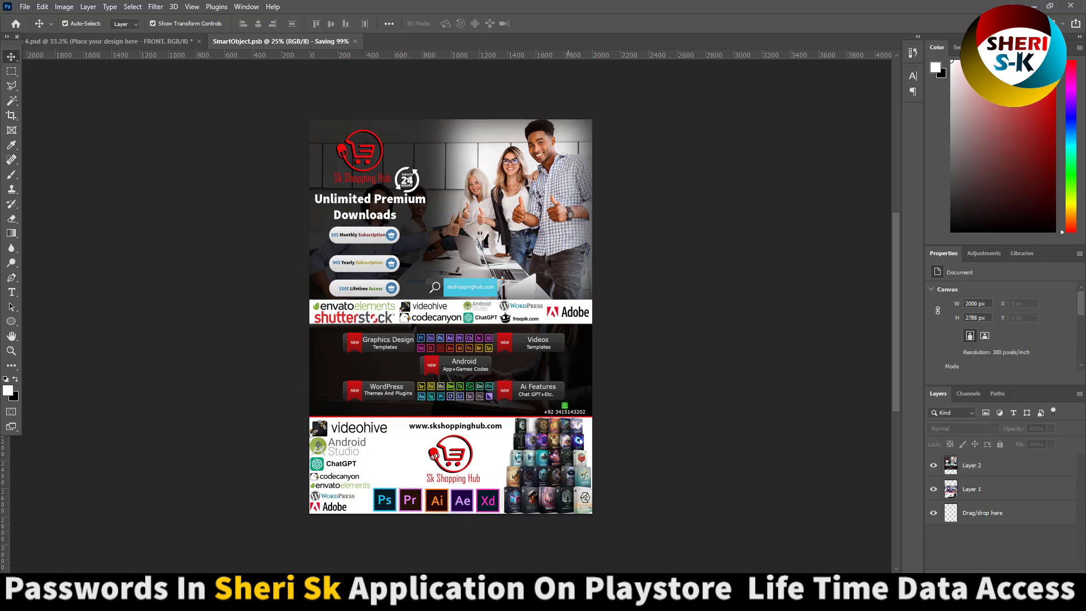
Close the front design and select the RIGHT SIDE design layer in the mockup.
click(316, 41)
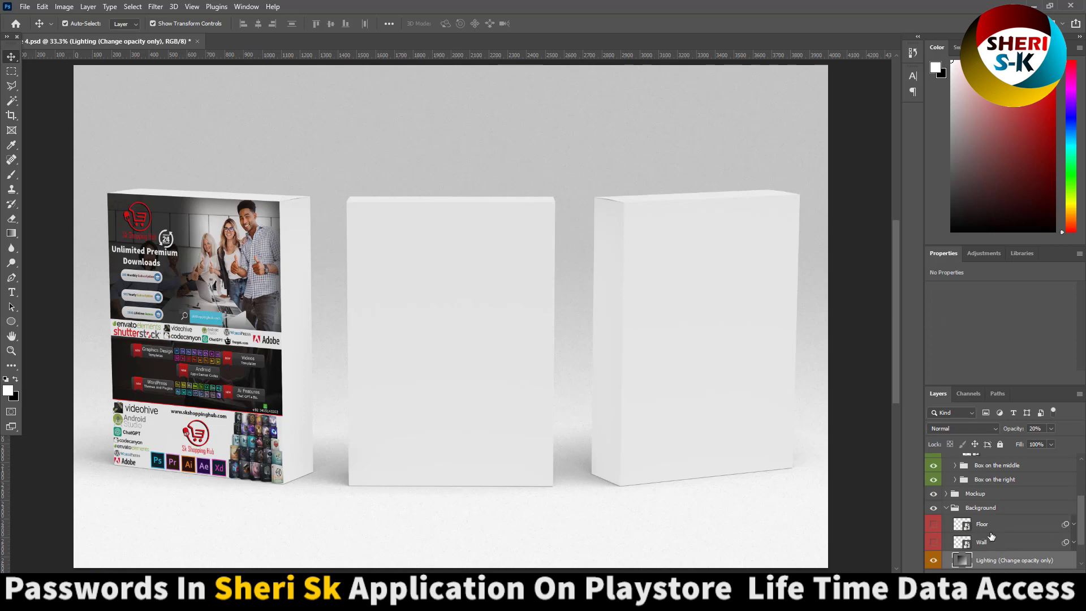
scroll(990, 536, down, 2)
scroll(957, 501, up, 1)
scroll(965, 512, up, 1)
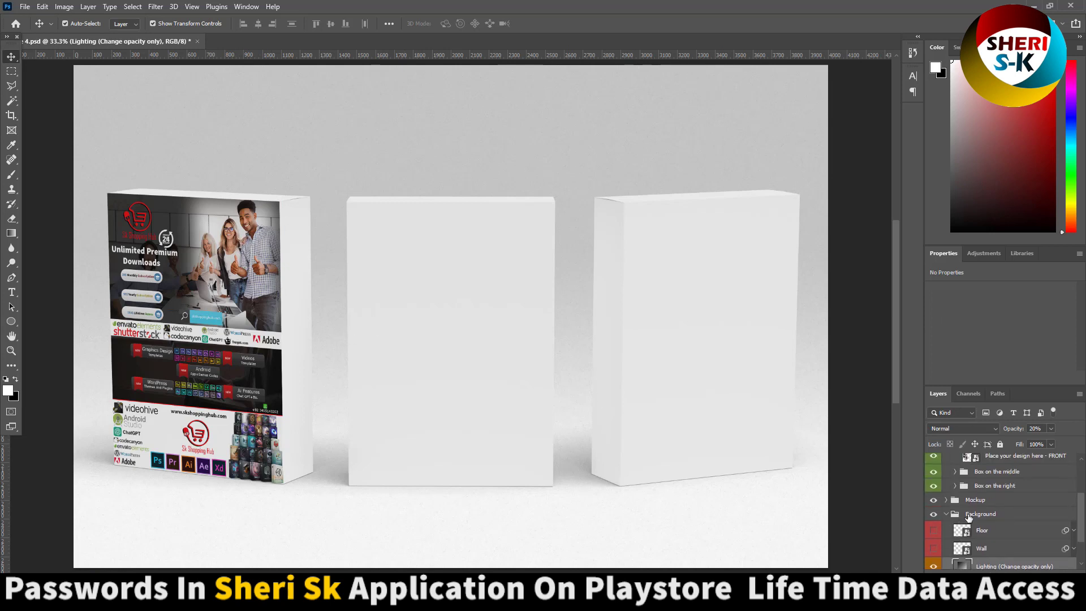
scroll(969, 514, up, 1)
scroll(1006, 486, up, 2)
click(1001, 486)
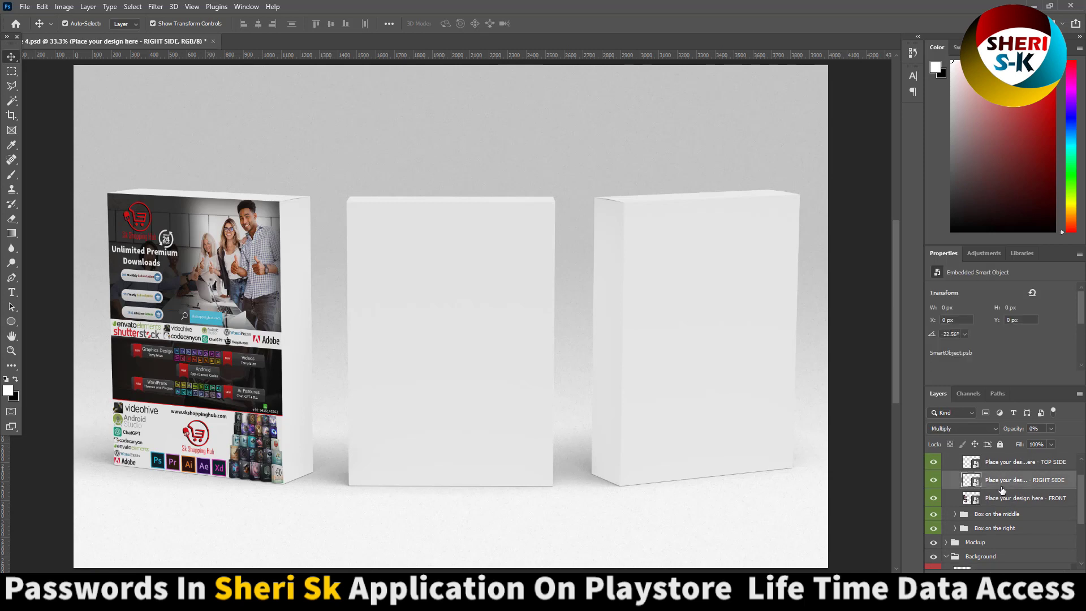
Open the right-side design, rotate its canvas to landscape, and add a text box.
double_click(973, 481)
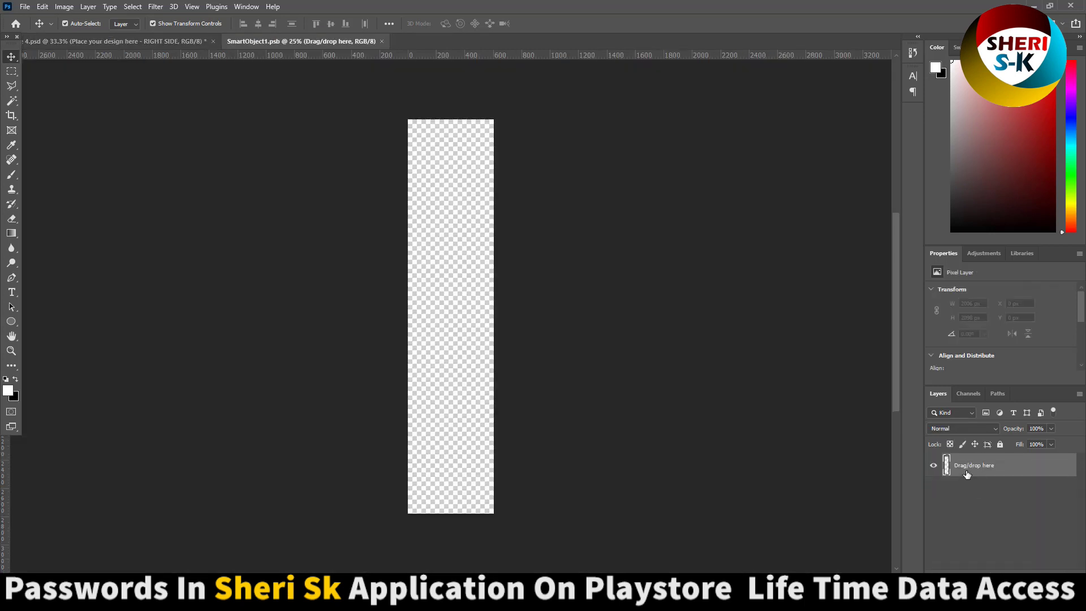
click(65, 6)
mouse_move(86, 113)
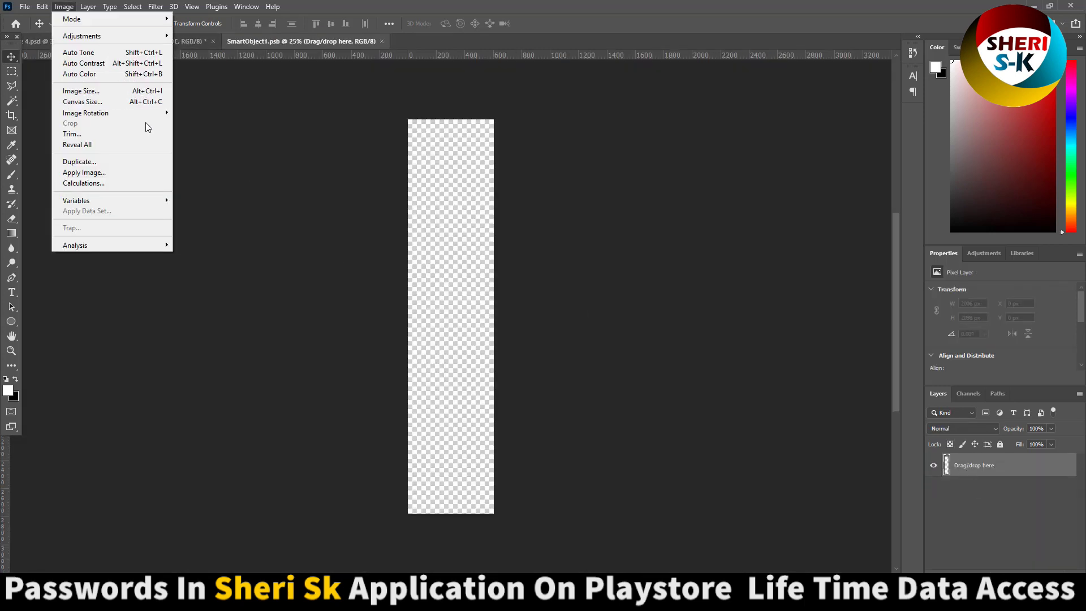
click(176, 122)
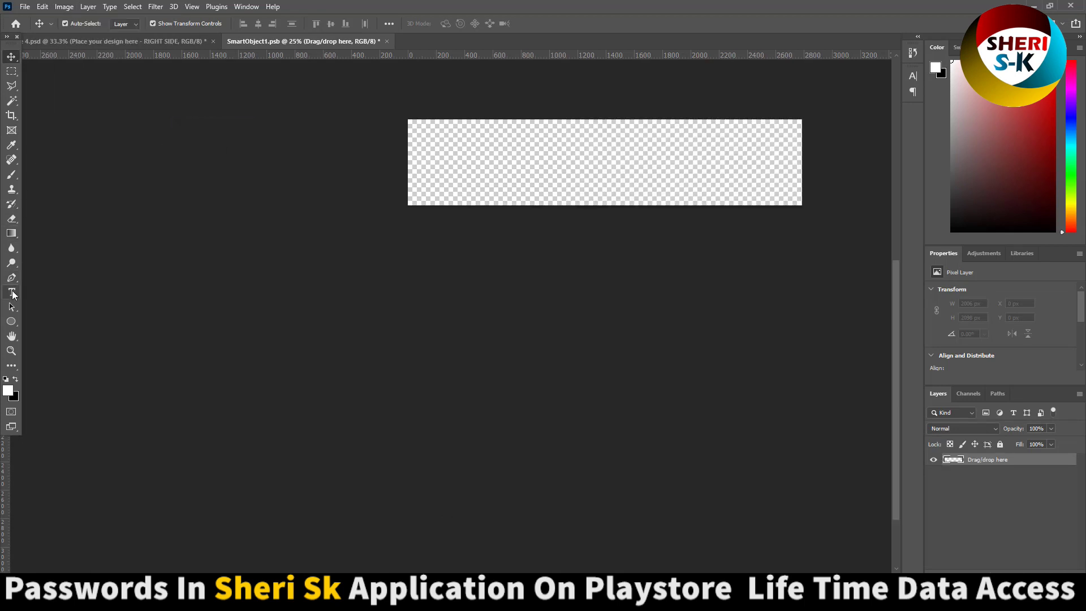
right_click(13, 295)
click(76, 292)
click(427, 169)
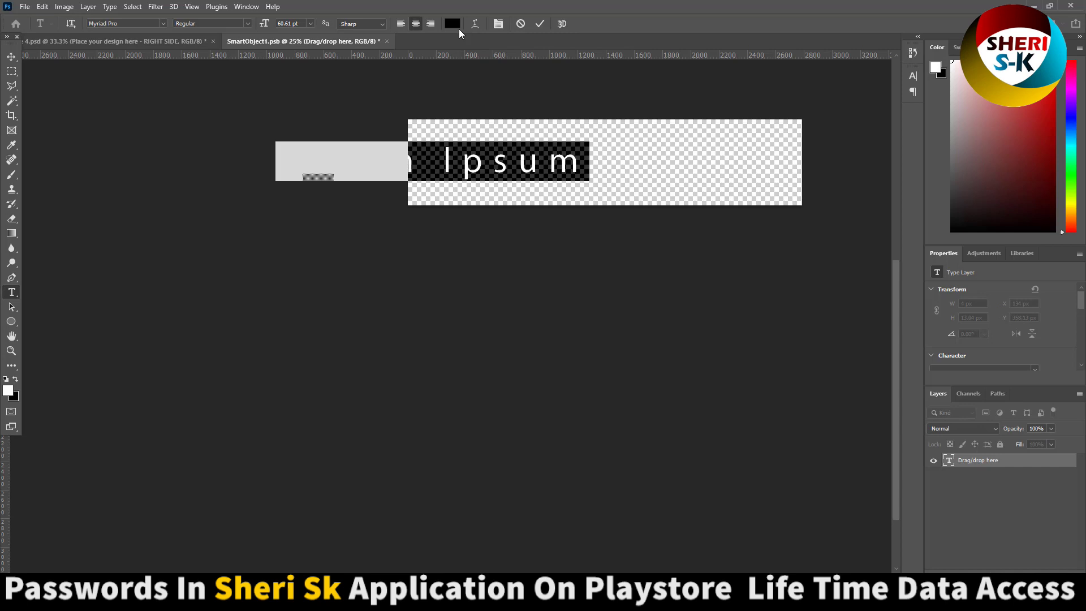
text(Jo)
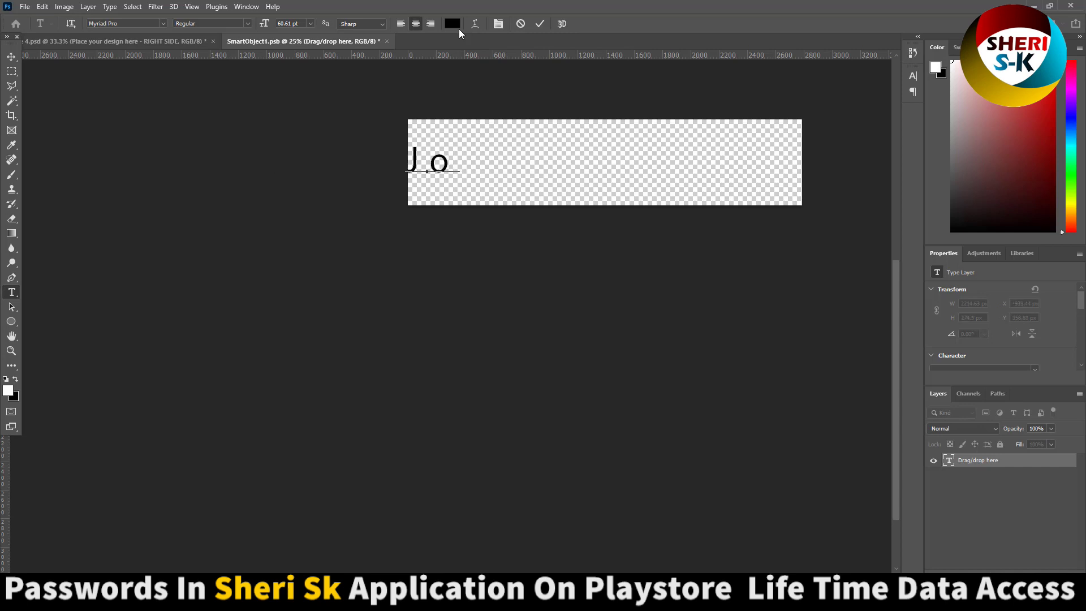
text(.in S)
text(t)
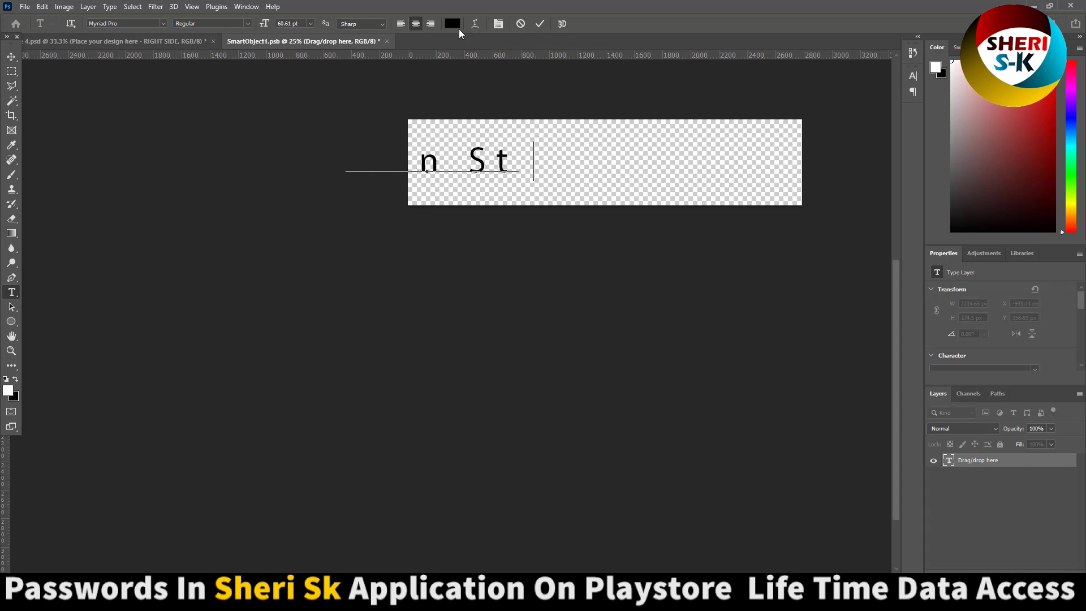
text(ore I)
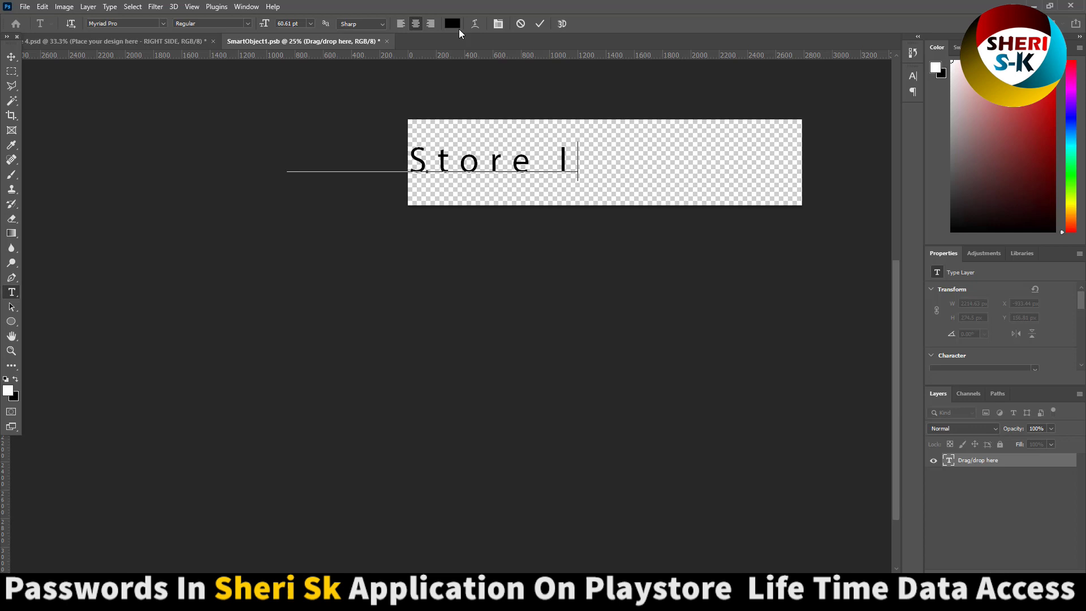
text(n 10)
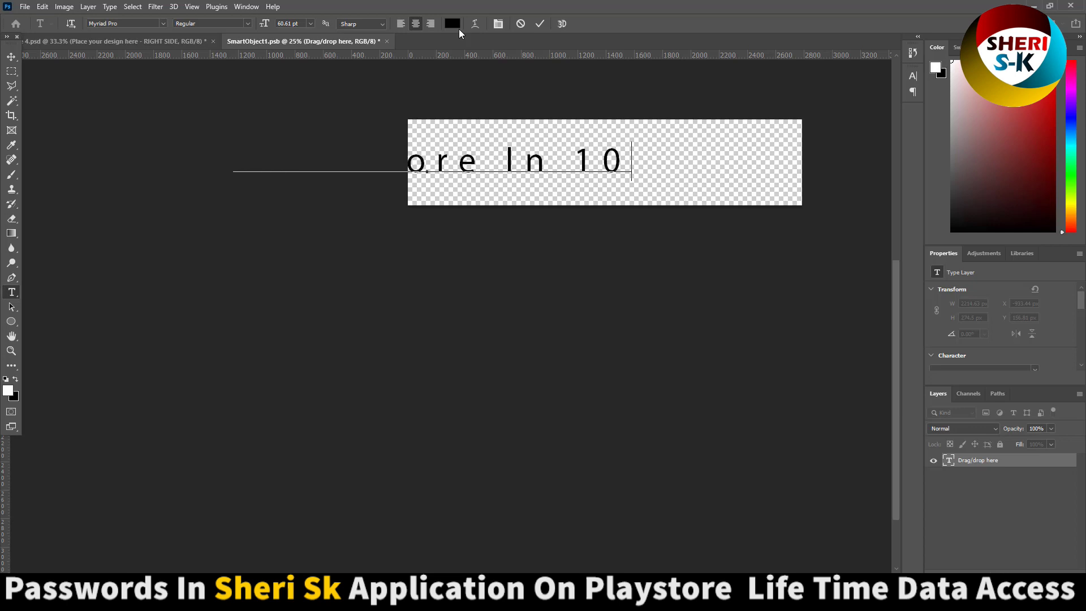
text($)
Move and resize the side text so 'Join Store In 10$' fits the canvas.
key(ctrl+a)
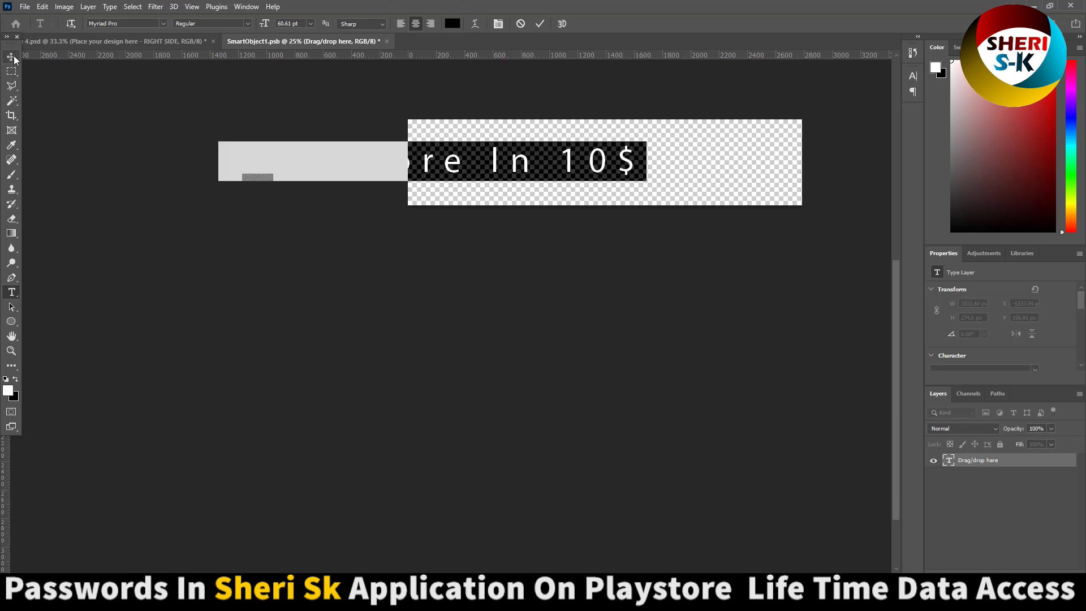
click(11, 56)
drag(486, 166, 656, 166)
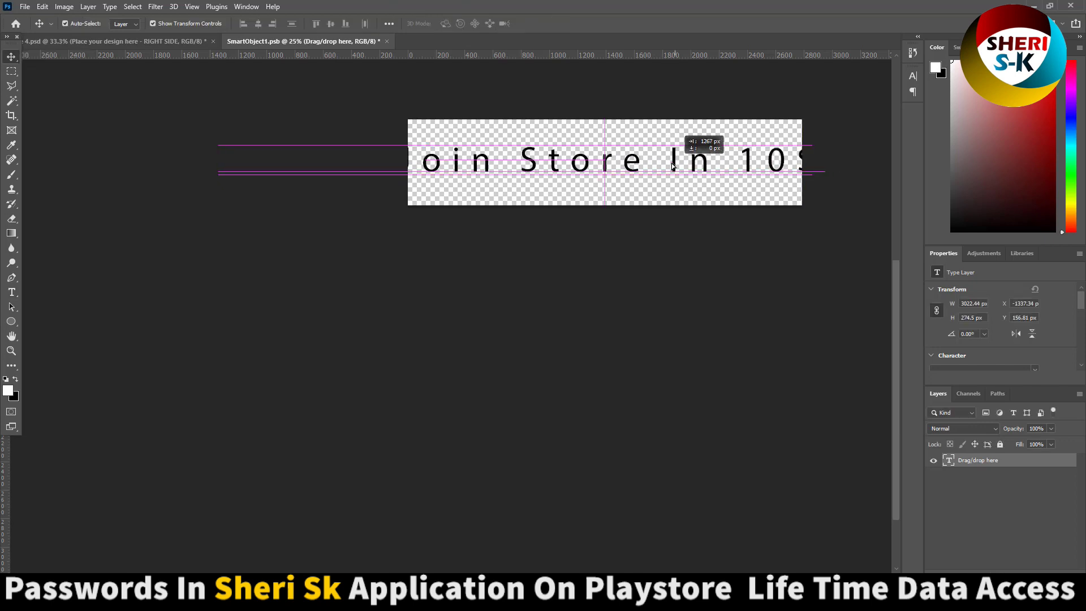
key(ctrl+t)
drag(397, 153, 436, 151)
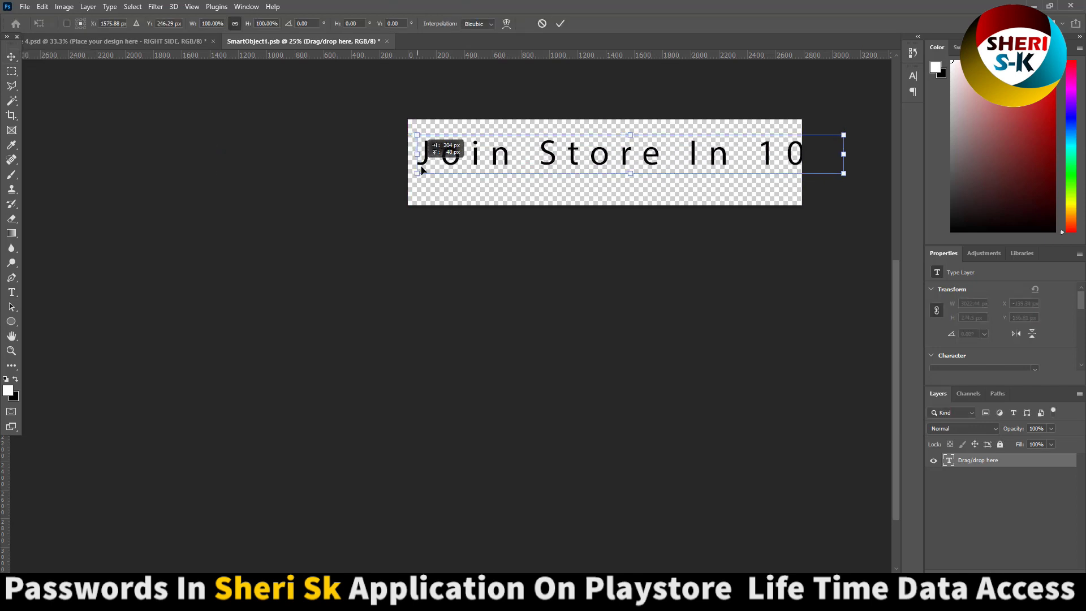
drag(840, 143, 784, 151)
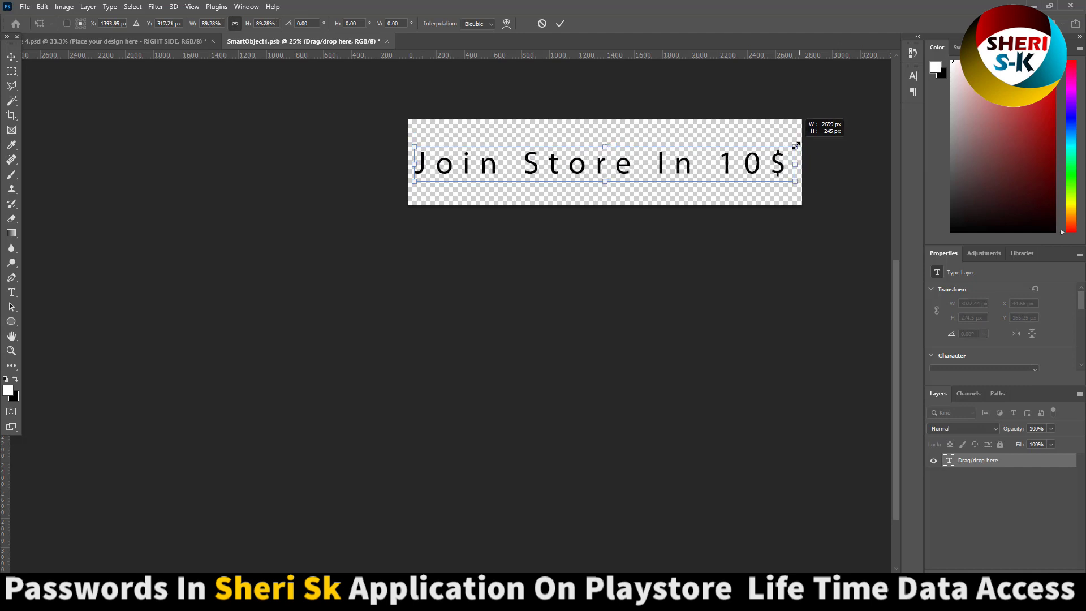
key(Return)
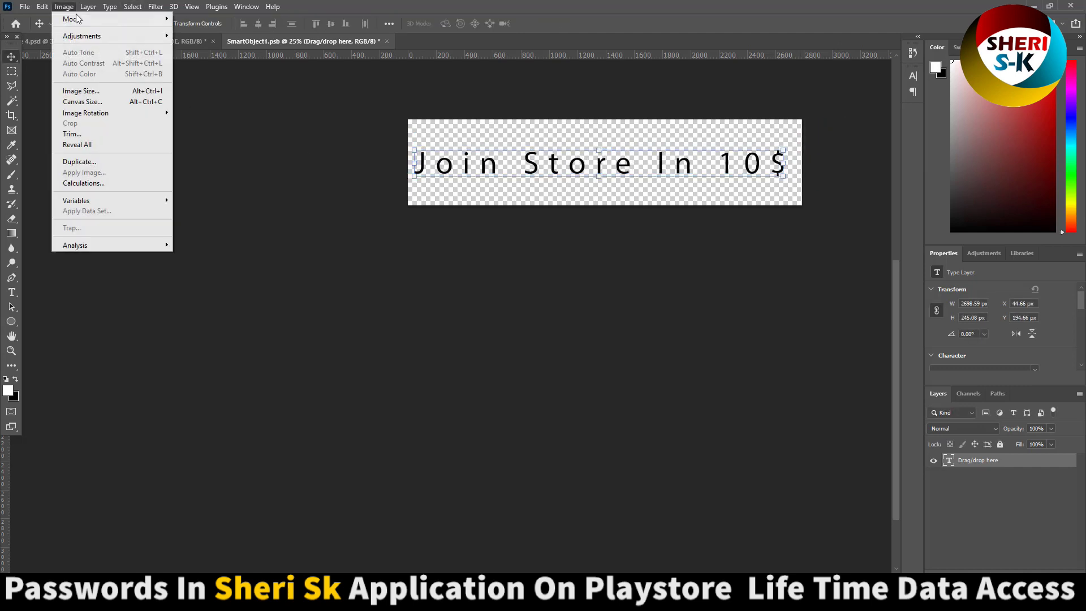
Rotate the canvas 90° counter clockwise, save, and close the side design.
click(188, 136)
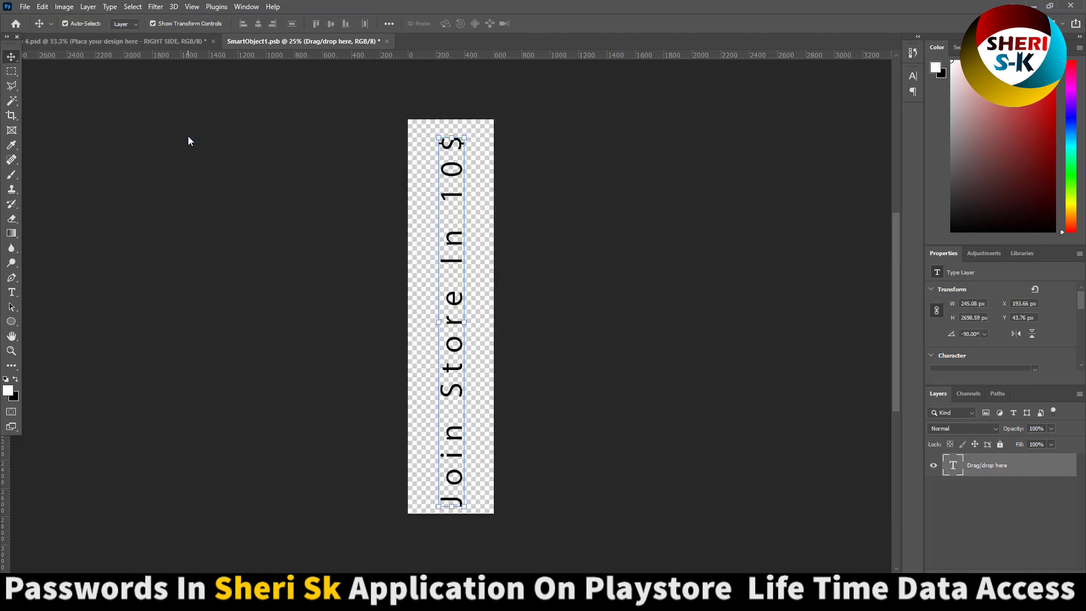
key(ctrl+s)
click(379, 41)
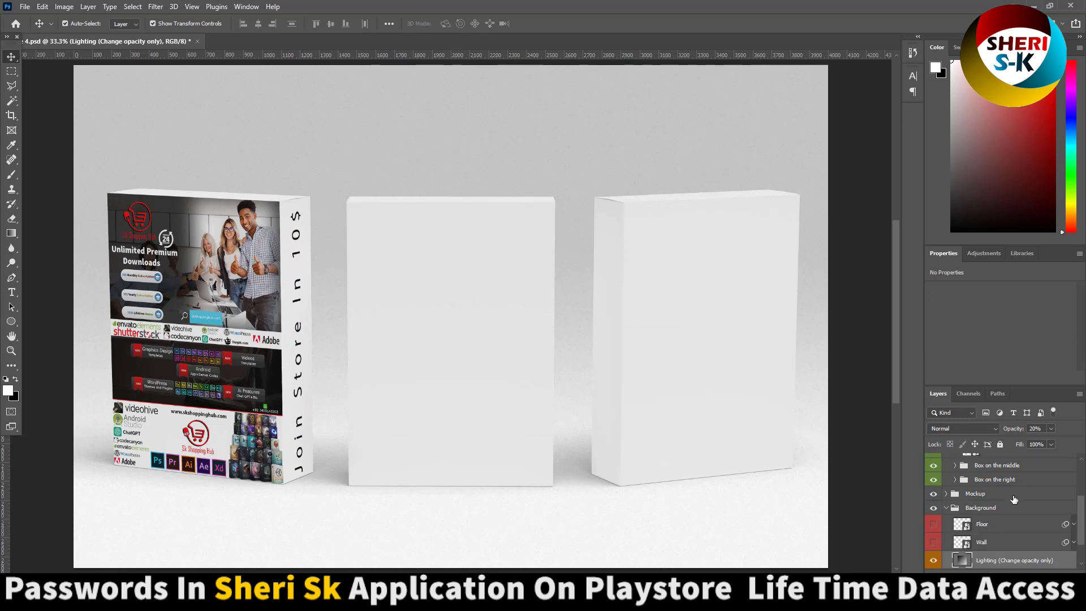
scroll(1009, 501, up, 2)
scroll(1004, 495, up, 2)
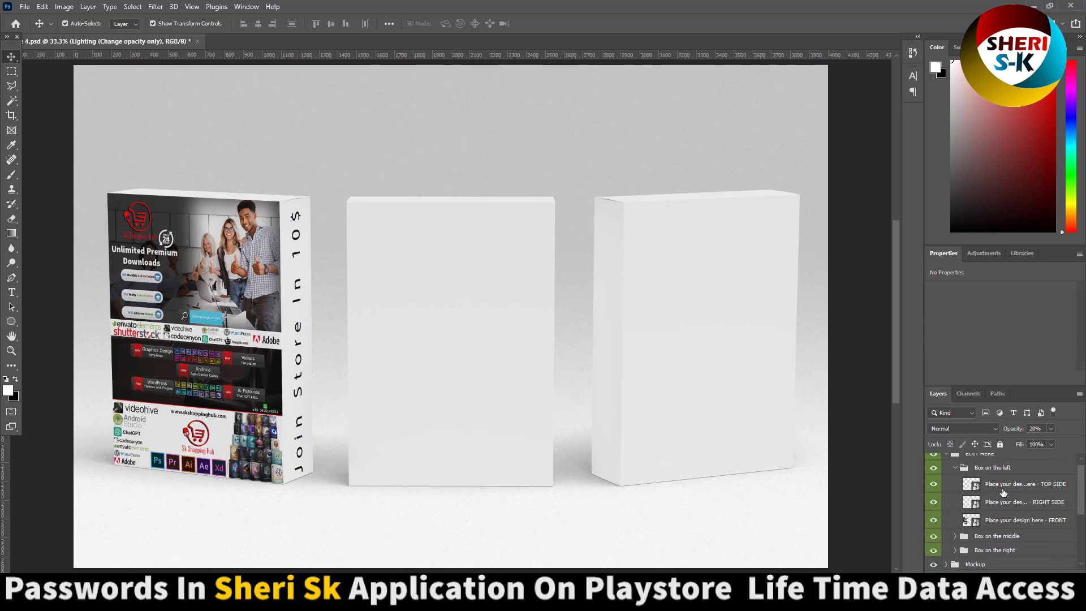
click(974, 493)
Replace the top side's Lorem Ipsum placeholder with the text 'Sk ShoppingHub'.
double_click(972, 487)
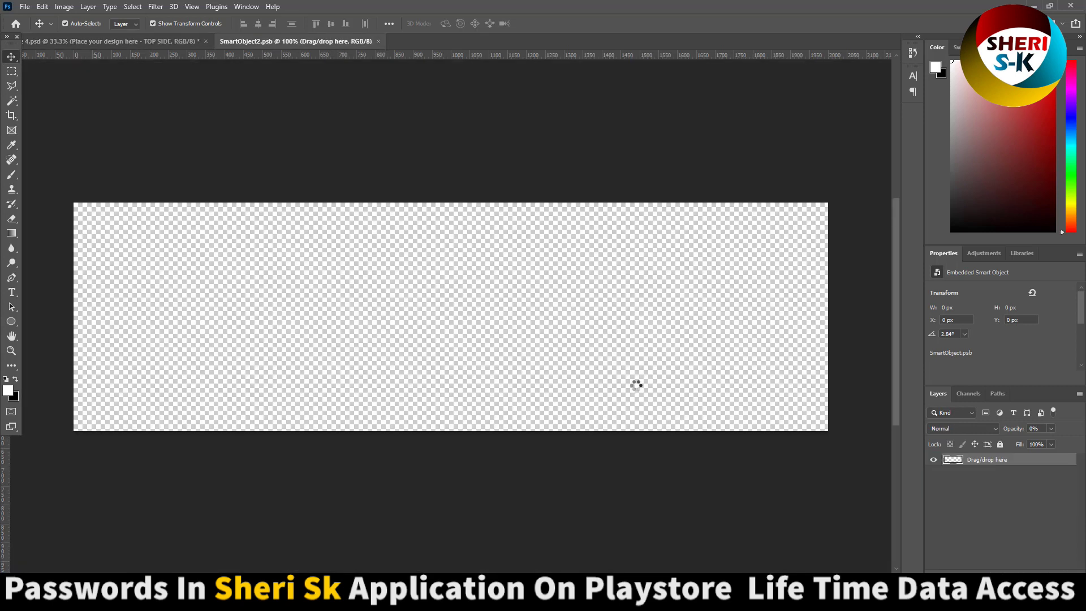
click(11, 294)
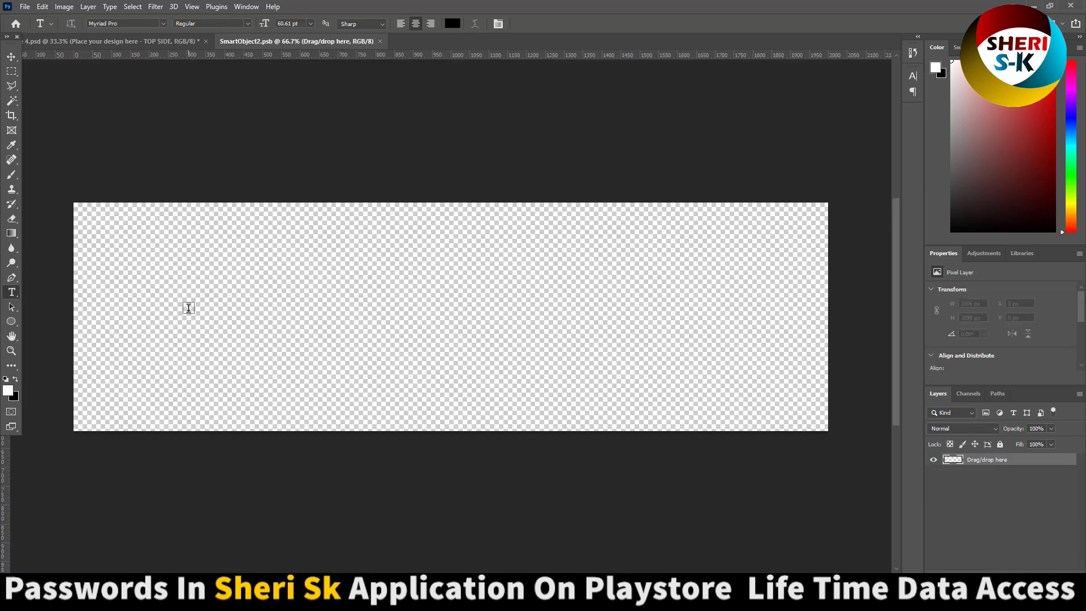
click(189, 308)
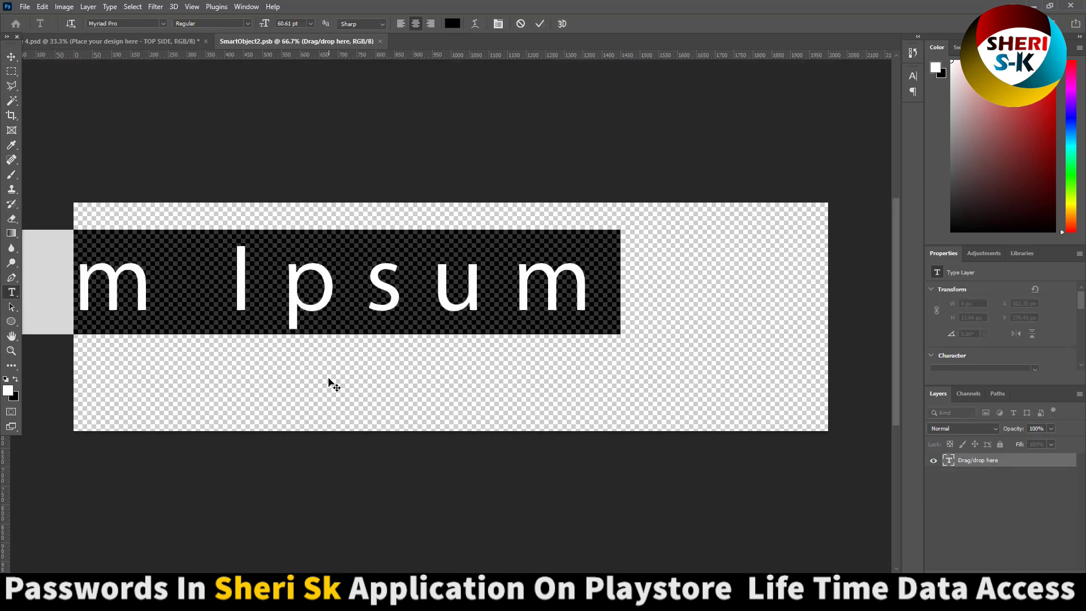
text(Sk Sh)
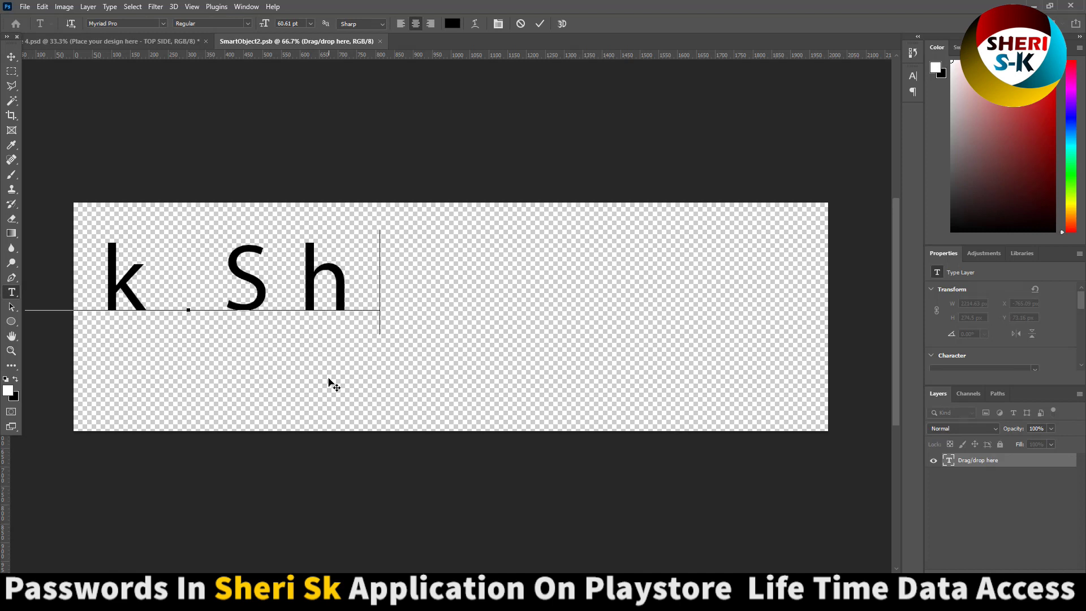
text(oppin)
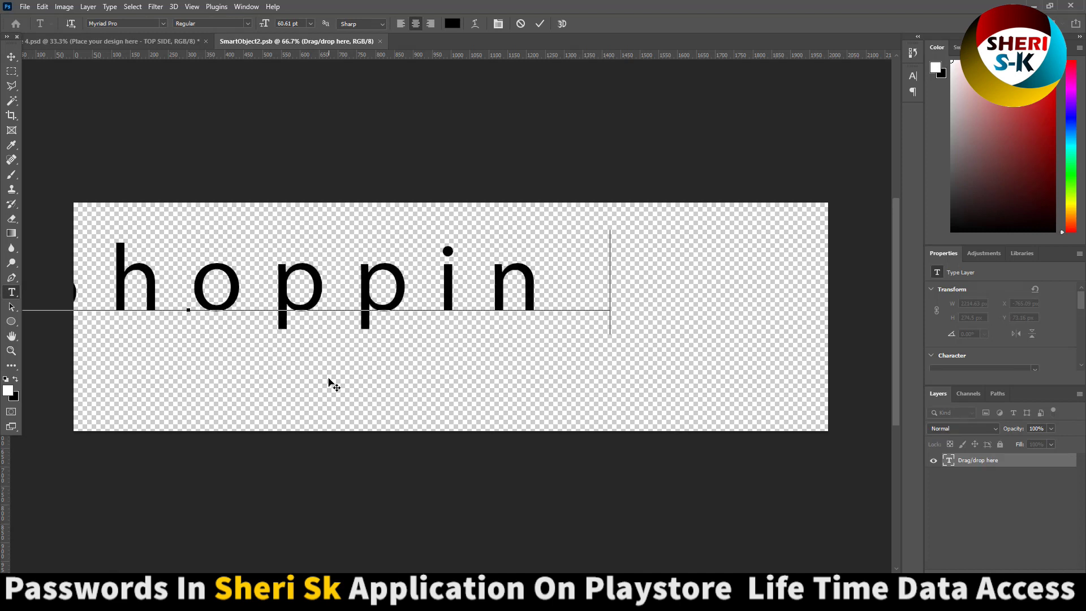
text(gHub)
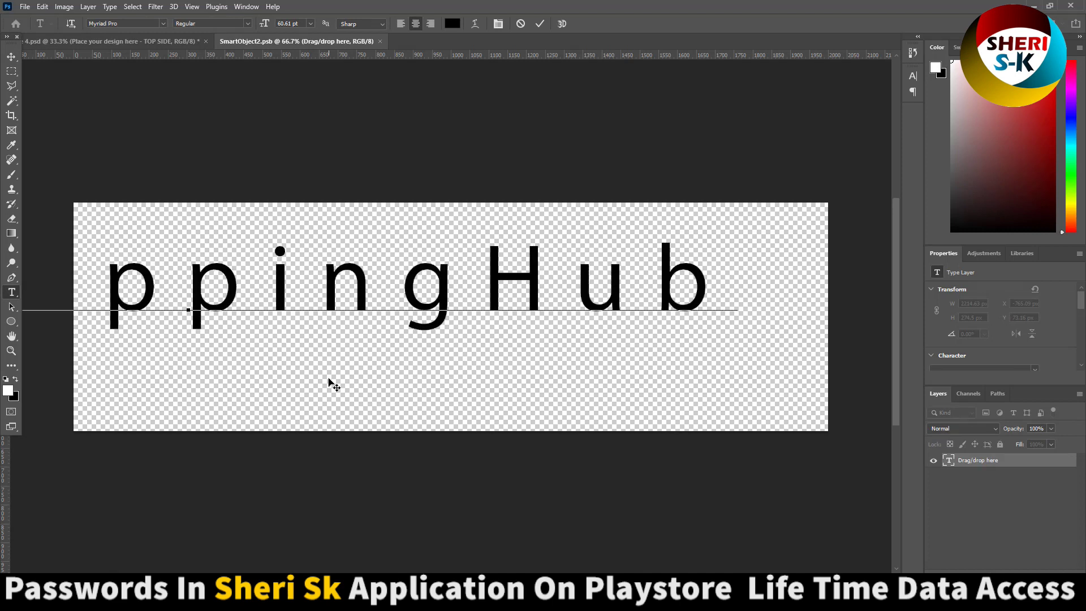
text(.)
key(BackSpace)
key(ctrl+a)
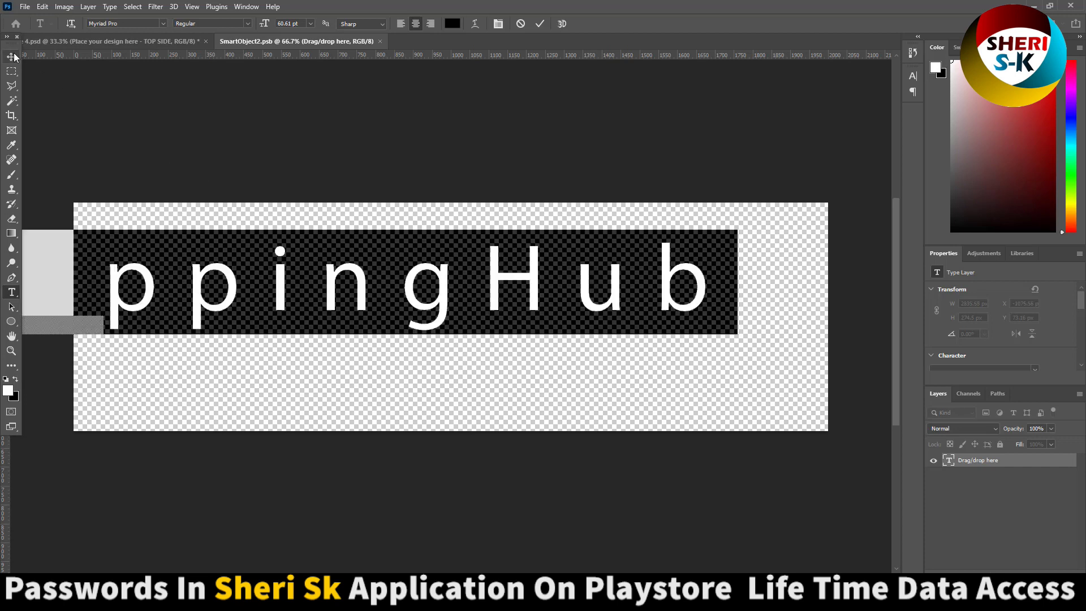
key(ctrl+Return)
Shrink the text to about 78 percent and centre ShoppingHub on the canvas.
key(v)
drag(709, 243, 520, 265)
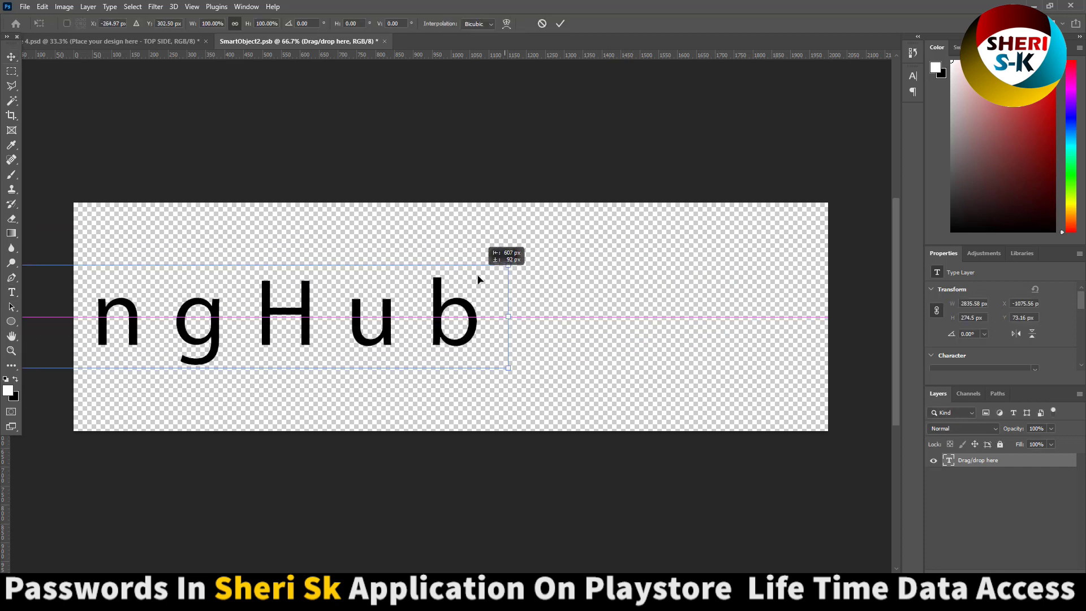
drag(504, 269, 278, 287)
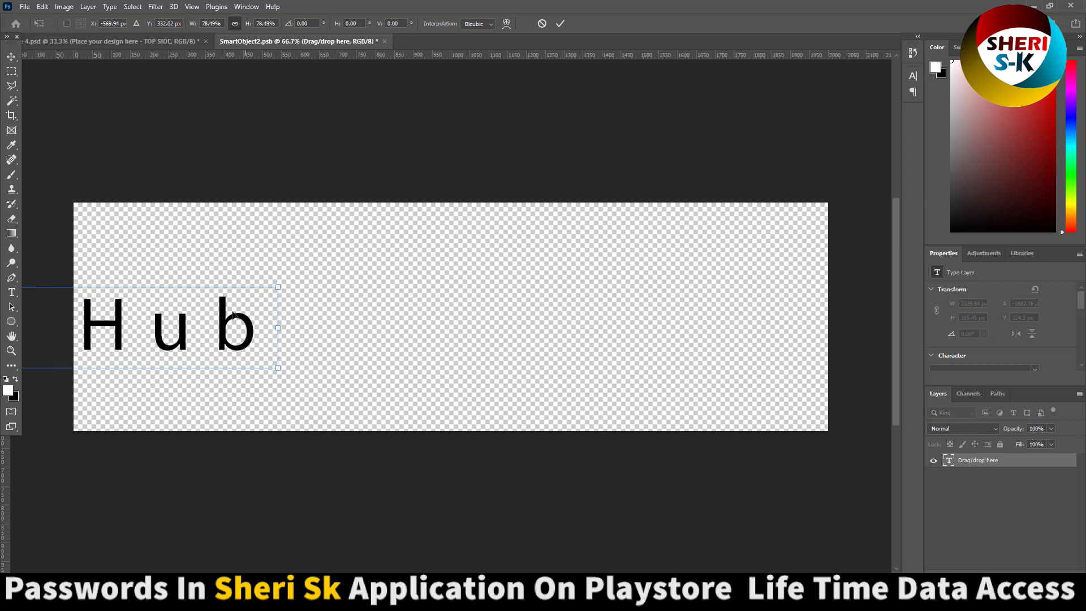
drag(308, 321, 190, 331)
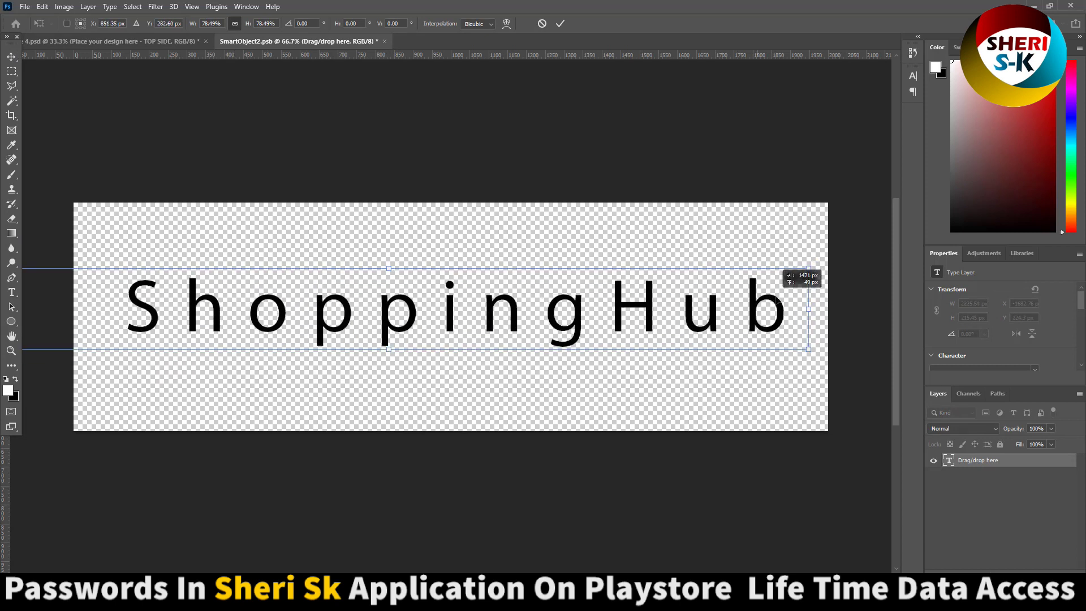
Shrink the text to fit and delete the space so it reads 'SkShoppingHub'.
drag(90, 352, 178, 330)
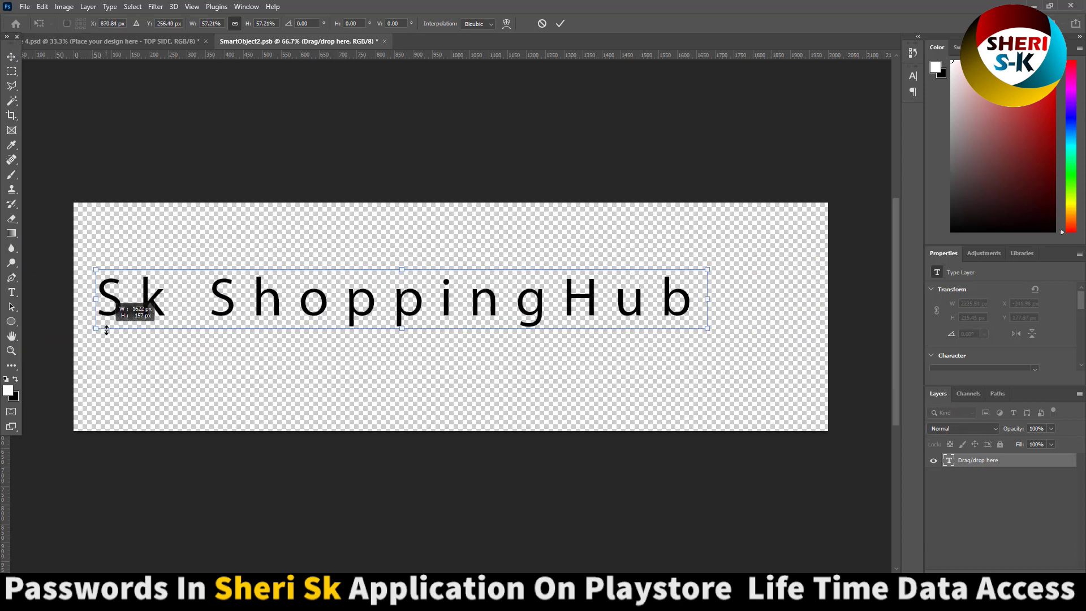
key(Return)
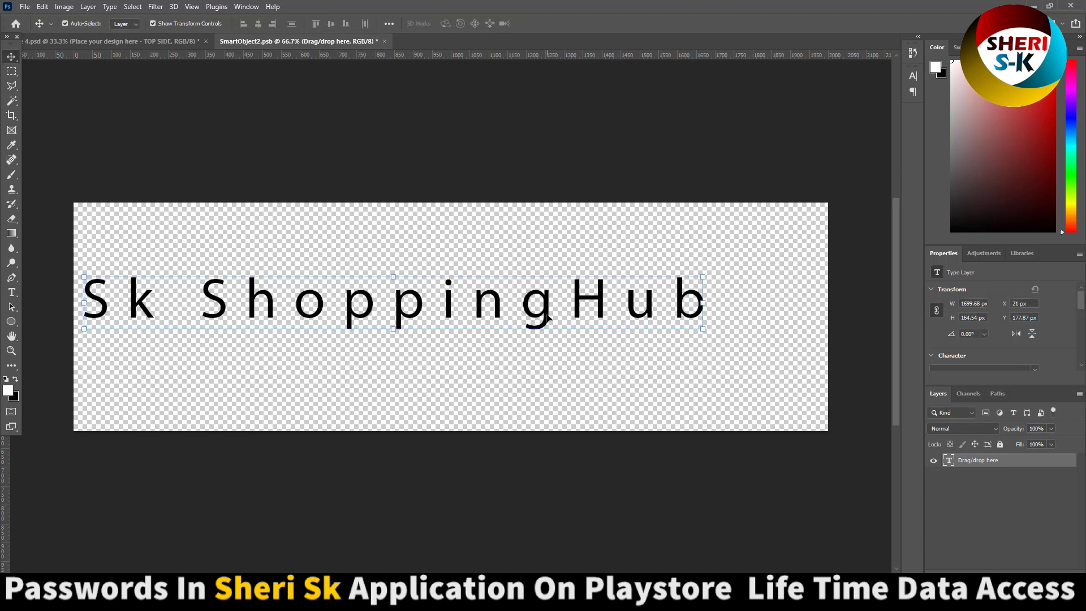
drag(574, 291, 606, 294)
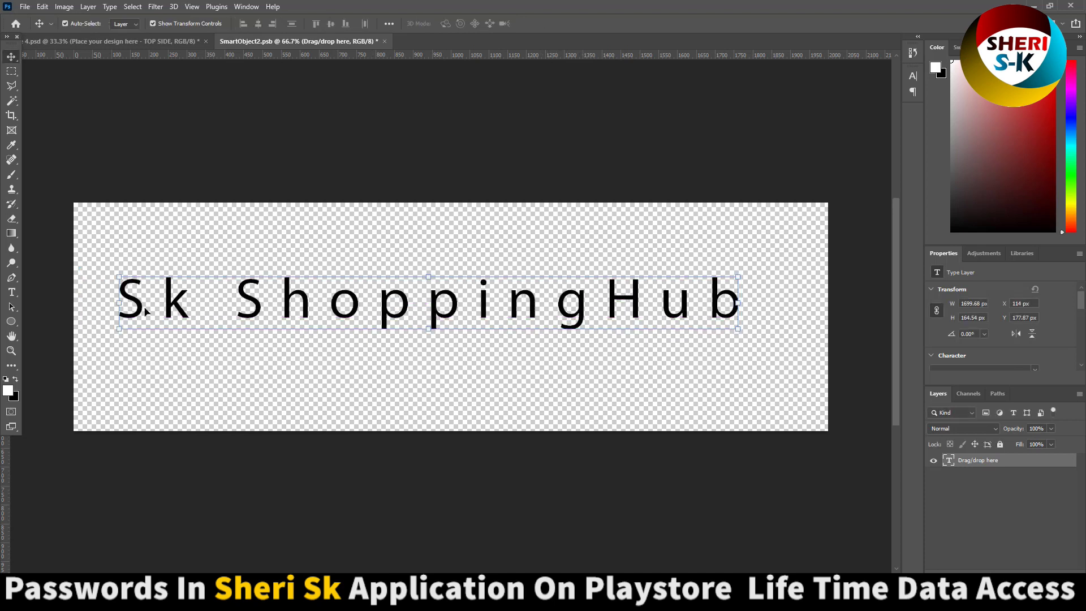
click(11, 292)
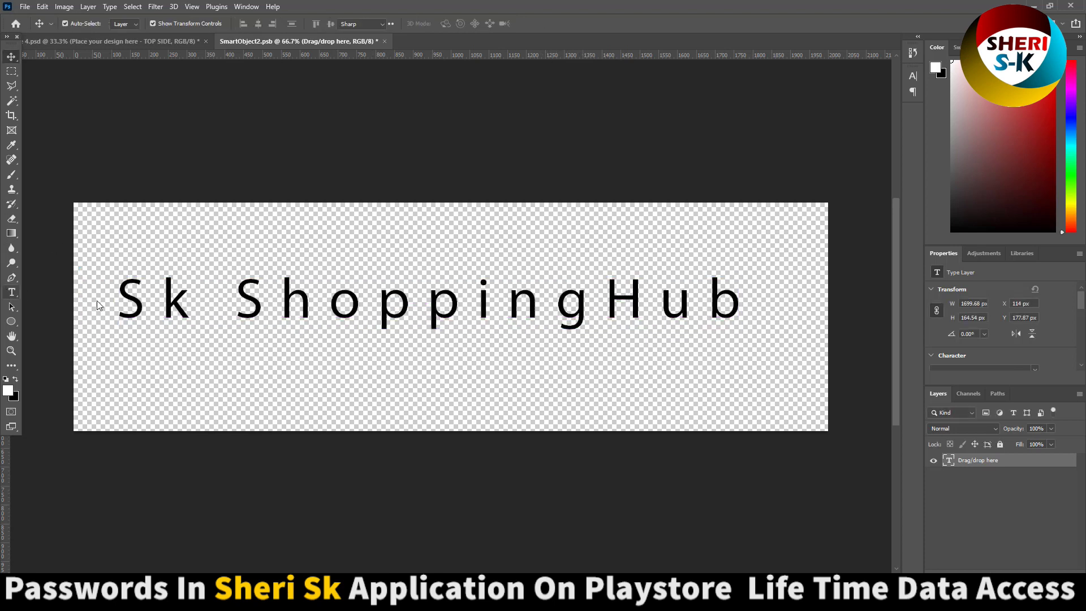
click(242, 292)
key(BackSpace)
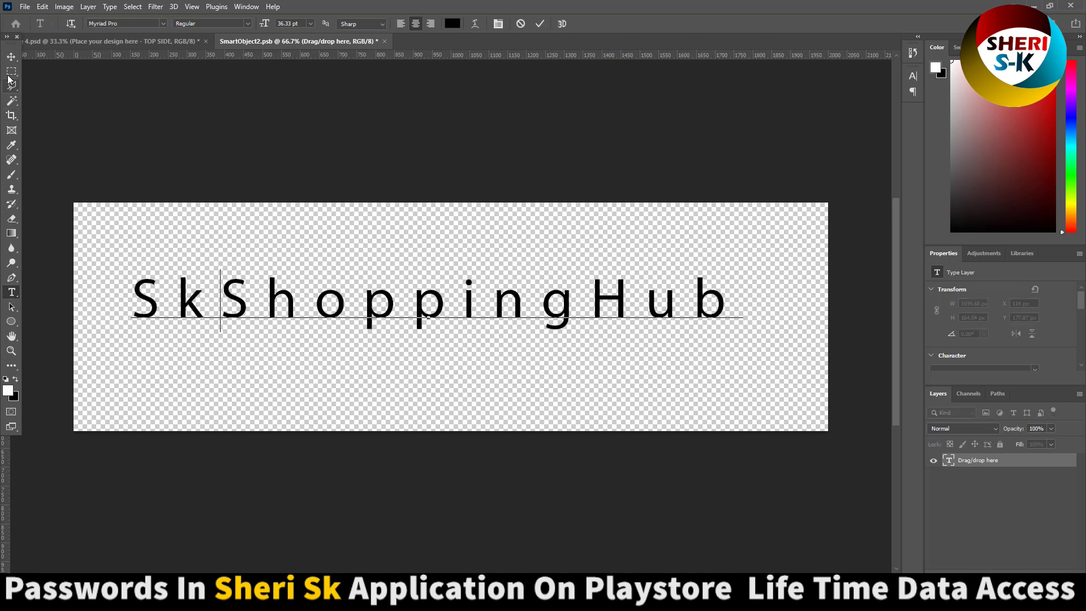
key(ctrl+Return)
Apply the Impact font, enlarge the text across the panel, and save.
triple_click(170, 304)
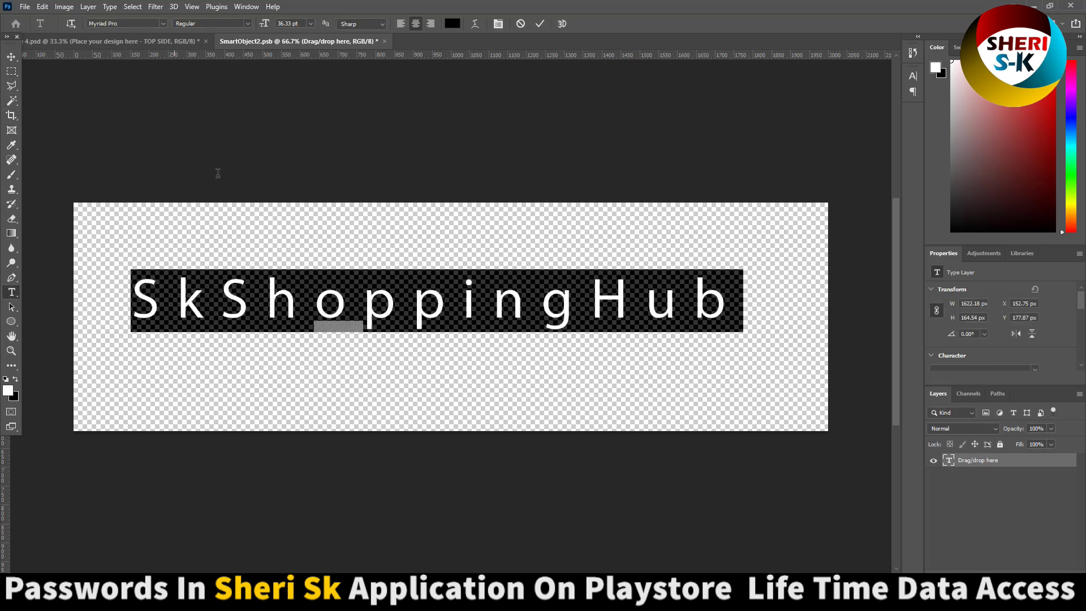
click(163, 24)
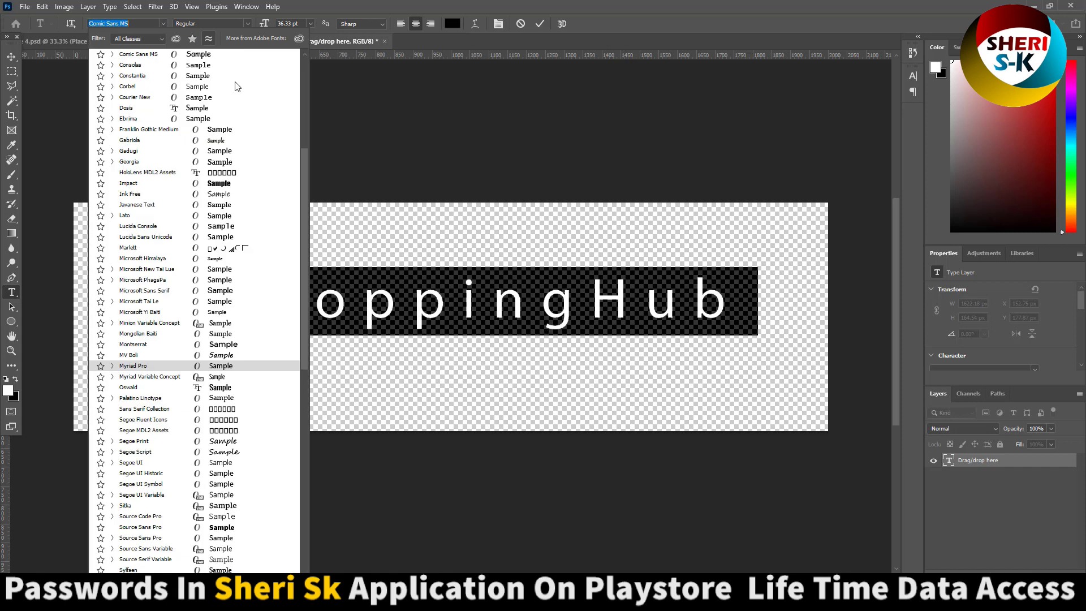
click(228, 185)
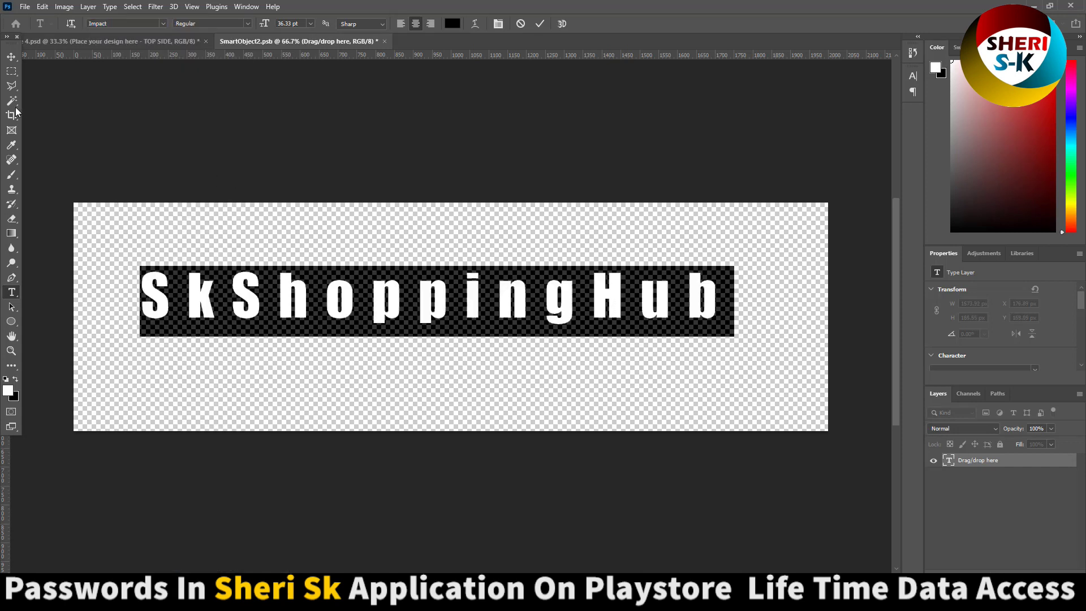
click(12, 57)
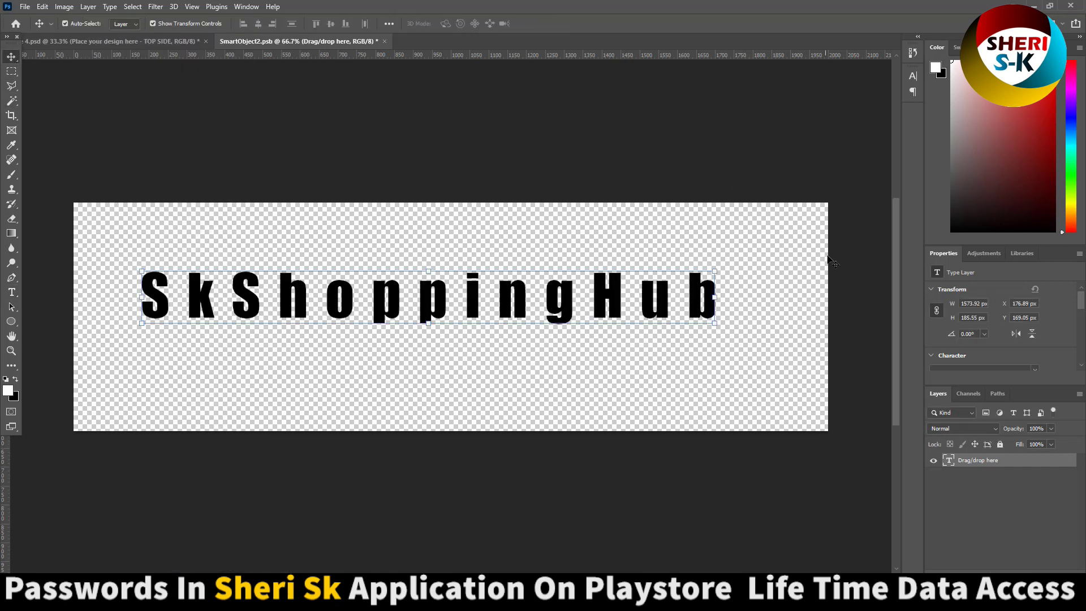
drag(715, 271, 824, 245)
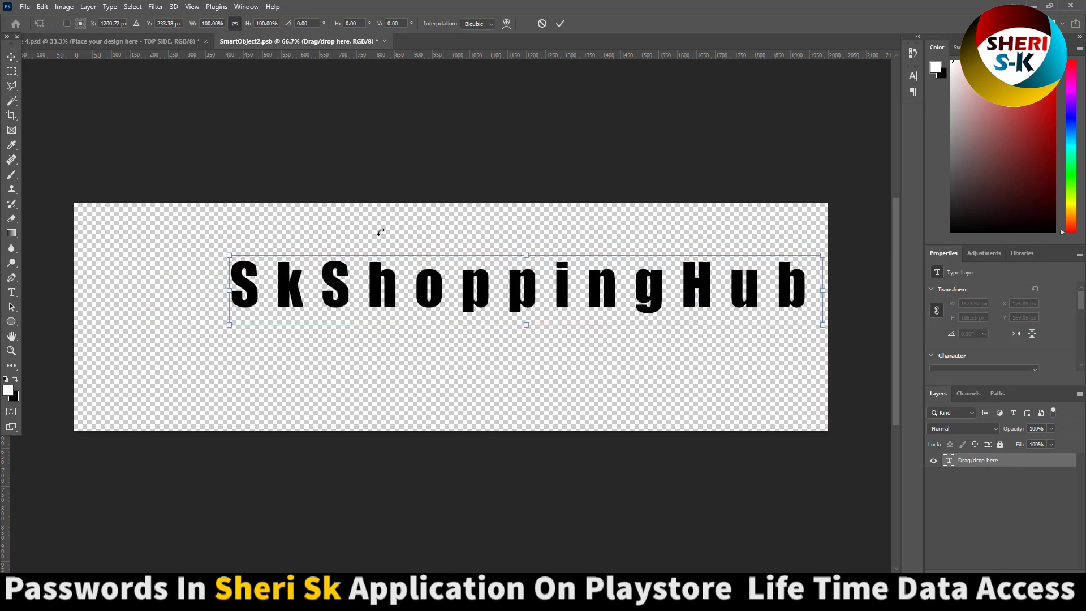
drag(227, 325, 105, 323)
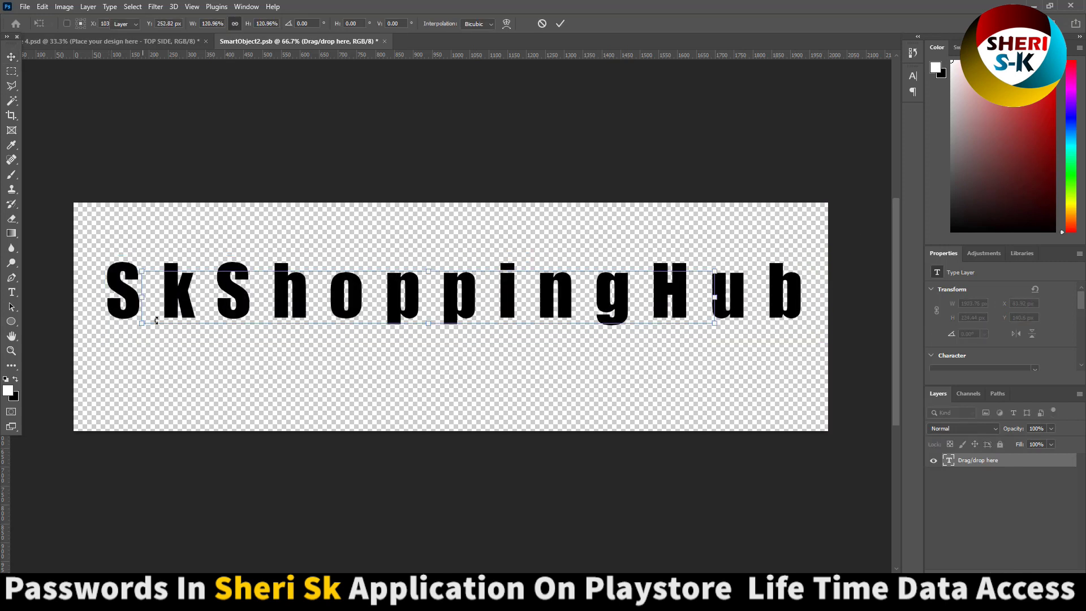
key(Return)
key(ctrl+s)
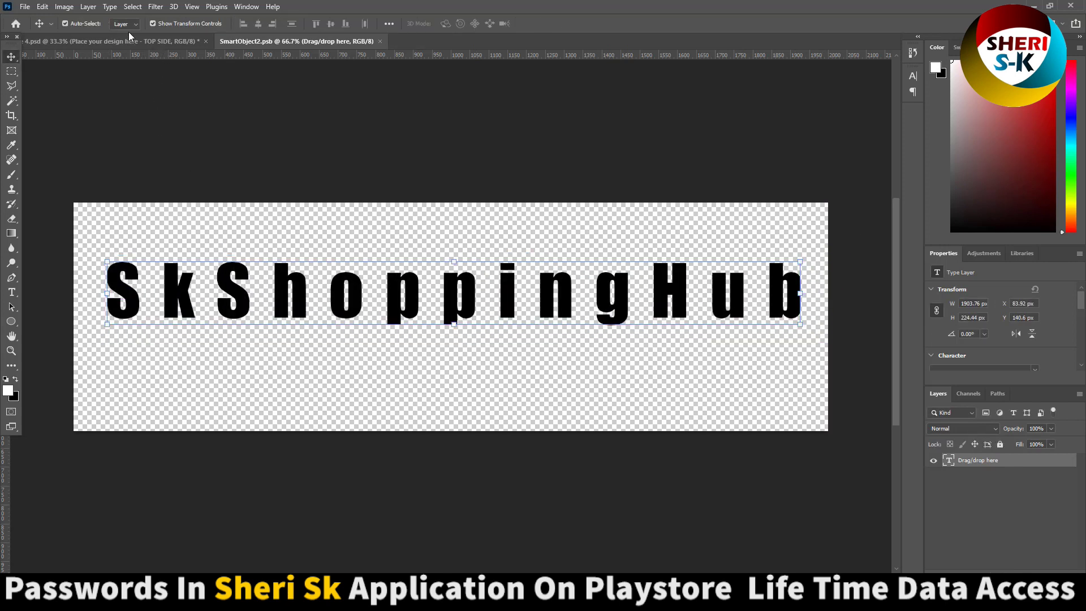
Review the three-box scene, then close the side design and Scene 4 without saving.
click(110, 41)
click(280, 153)
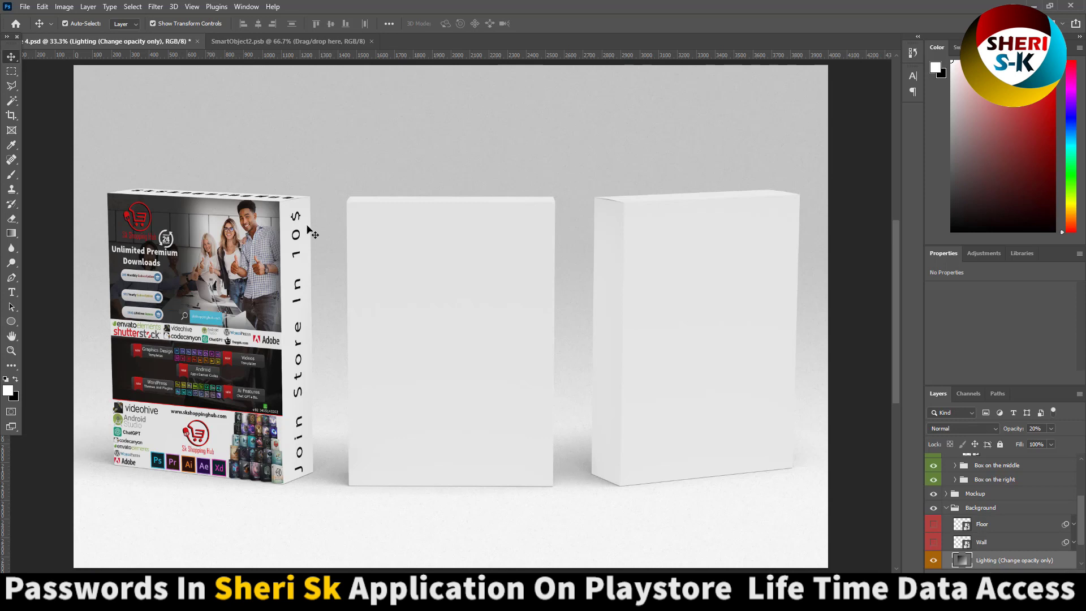
click(492, 298)
click(661, 311)
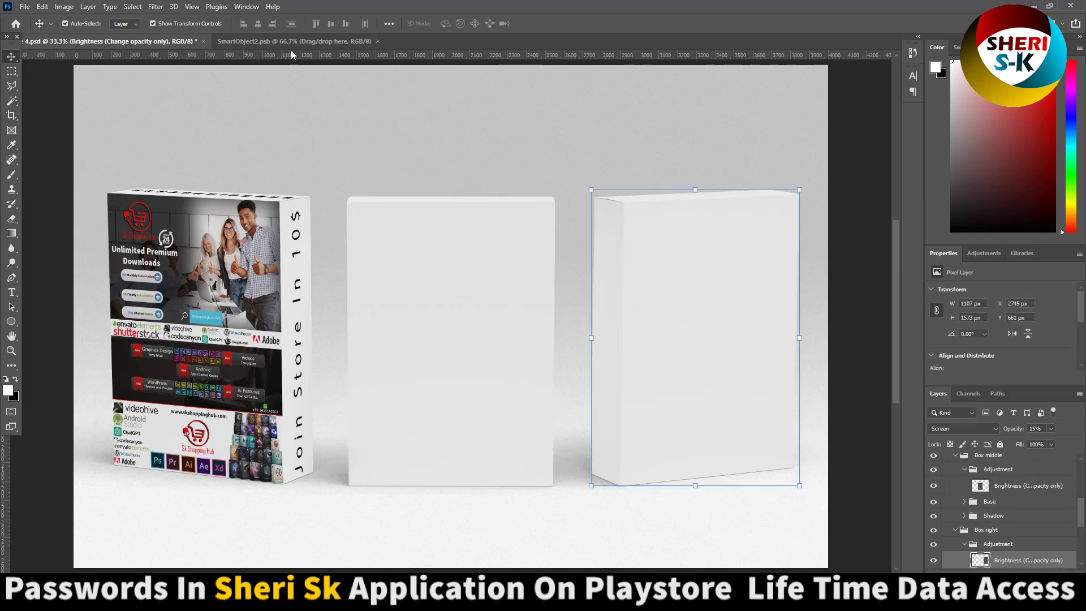
click(377, 41)
click(203, 43)
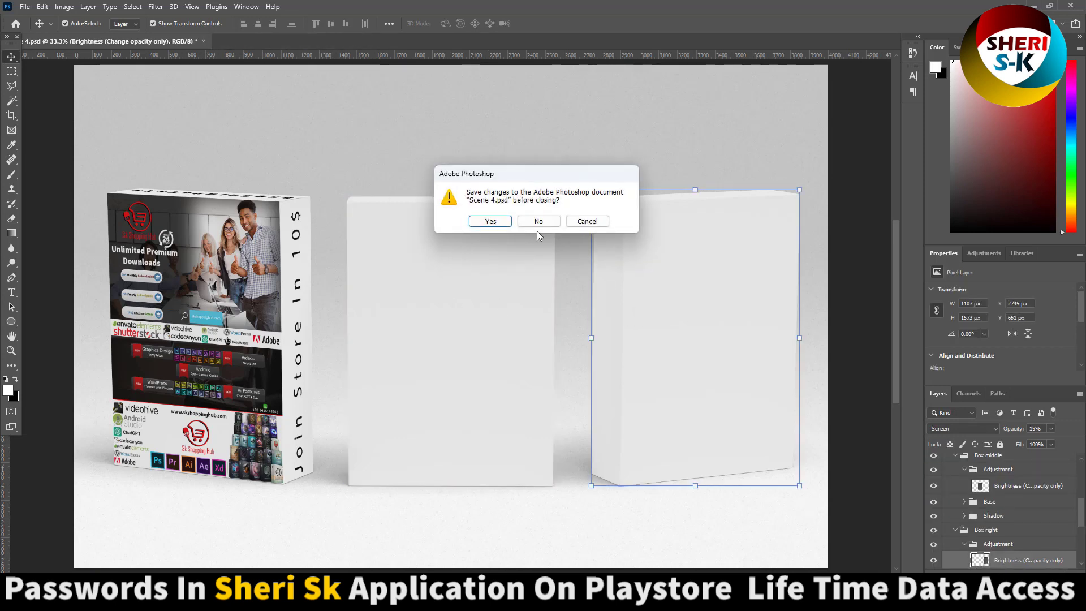
click(536, 222)
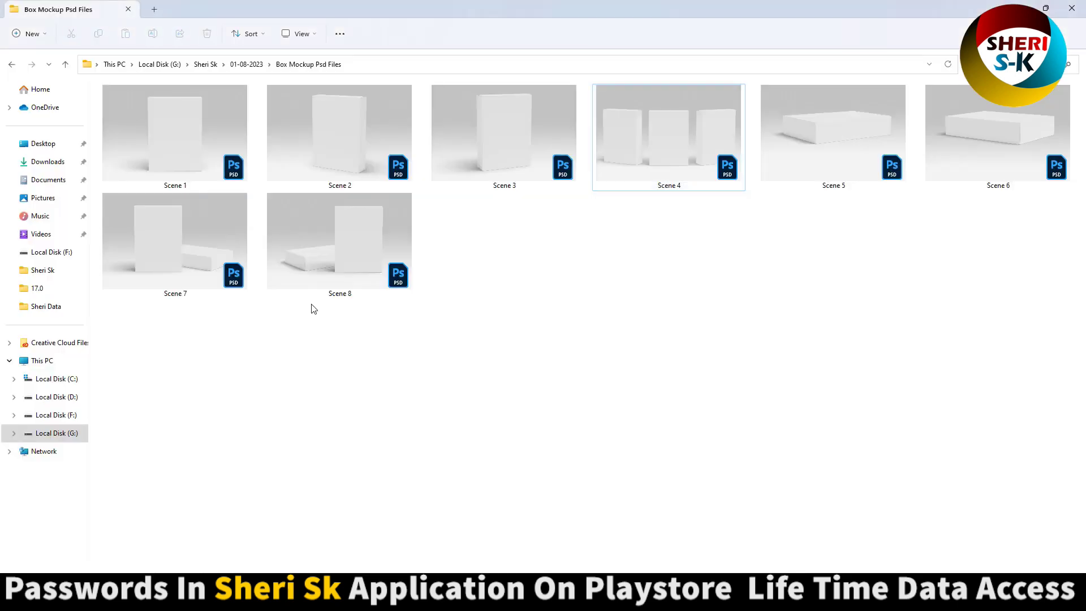
Open the Scene 2 single-box mockup from the Box Mockup Psd Files folder.
click(291, 276)
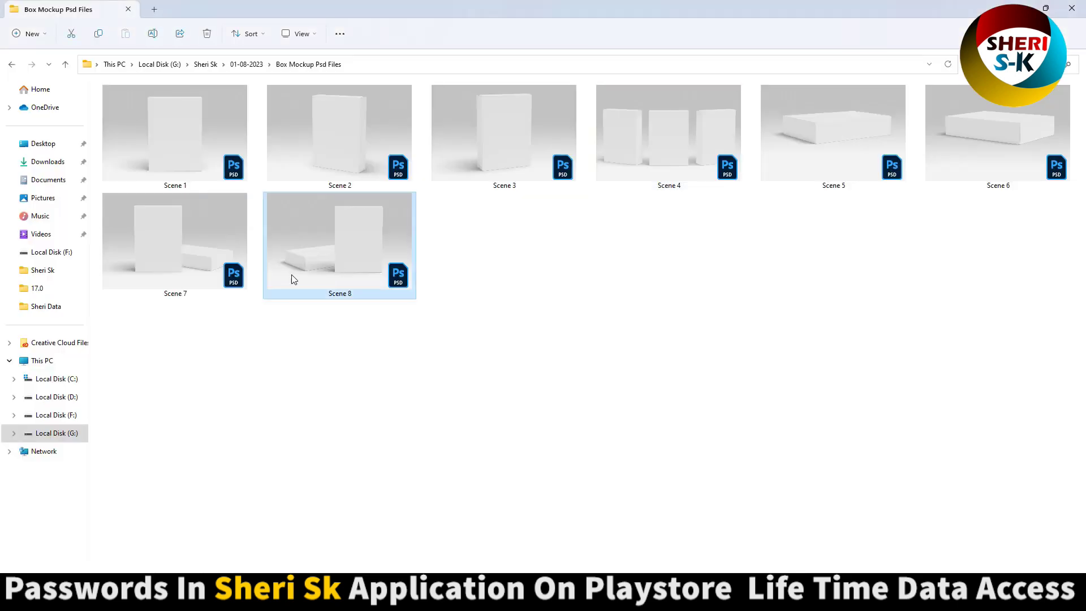
click(192, 143)
click(340, 150)
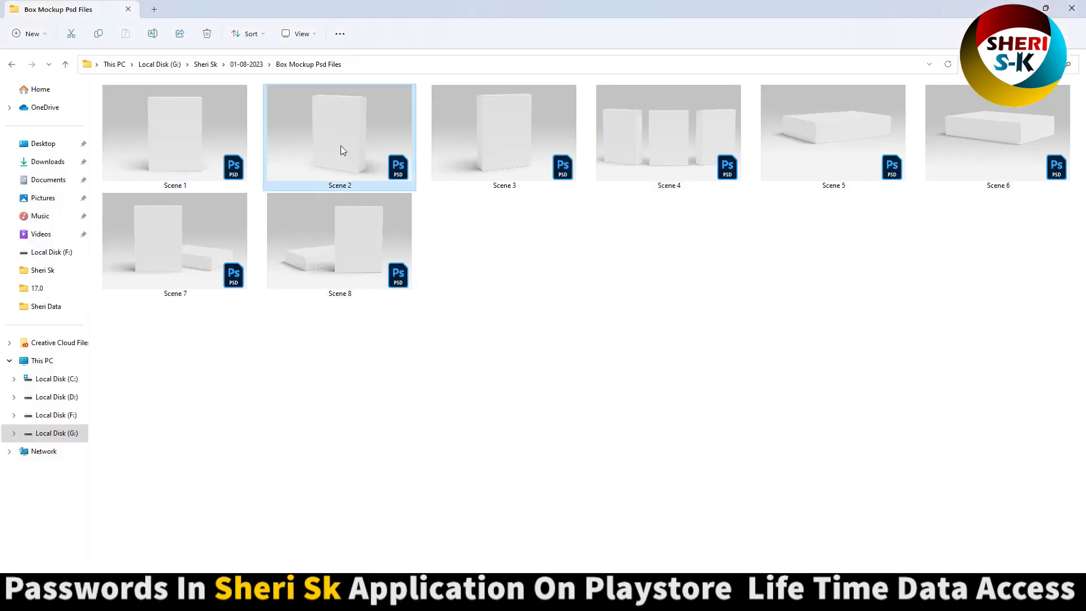
double_click(339, 150)
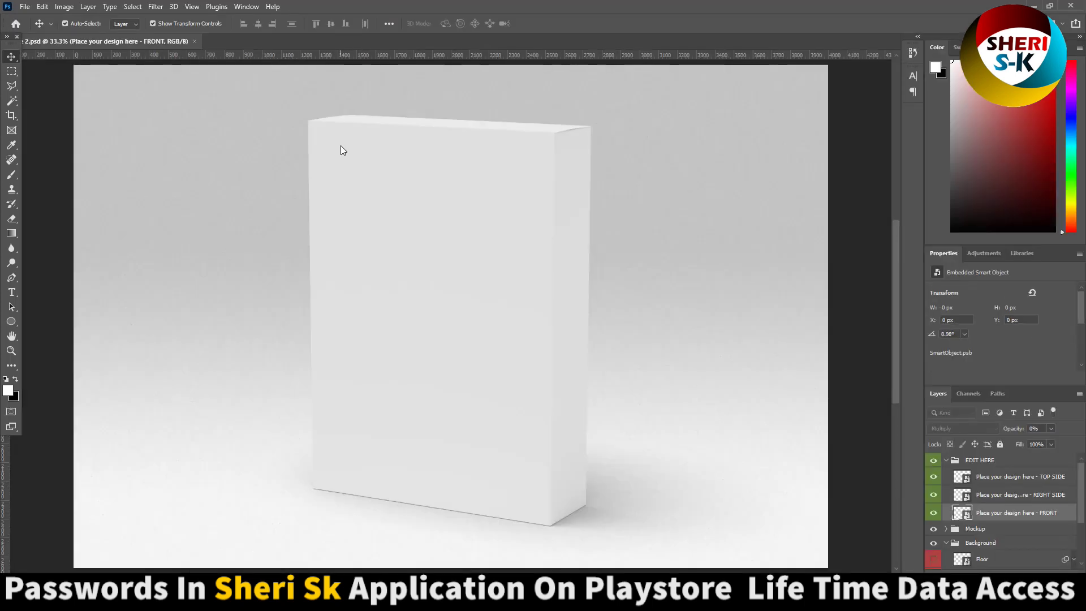
Open Scene 2's FRONT smart object and bring up File > Open on the Ads folder.
click(1003, 481)
click(1006, 519)
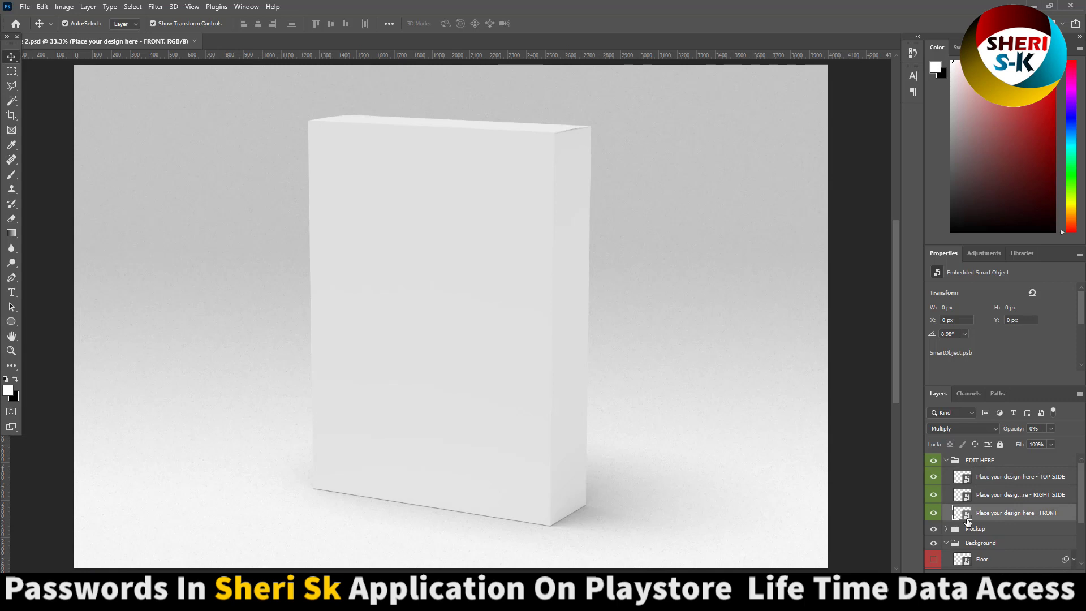
double_click(966, 521)
click(24, 6)
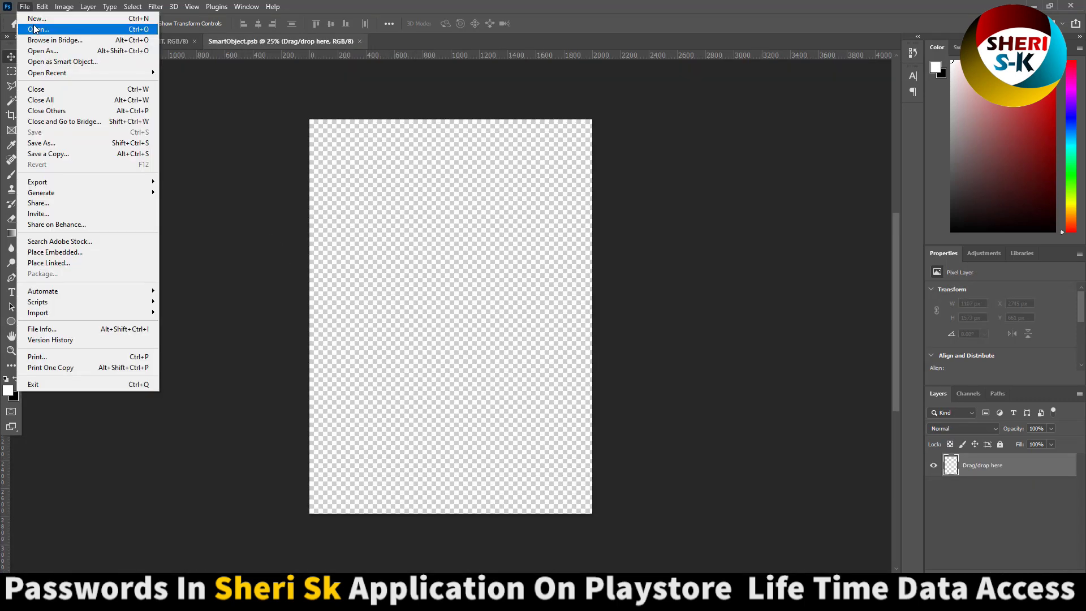
click(34, 29)
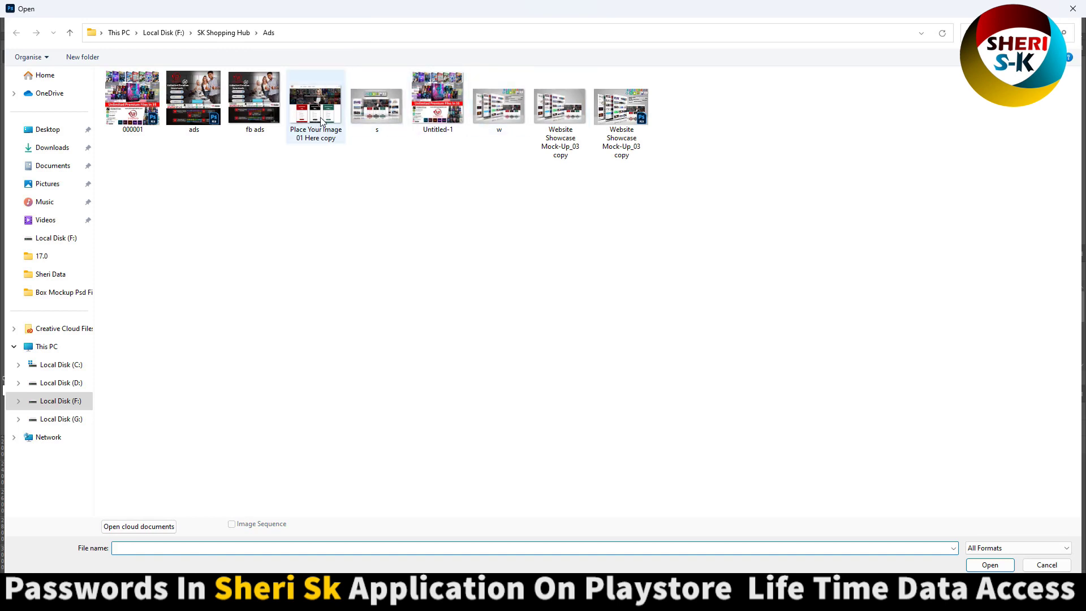
Open Website Showcase Mock-Up_03 copy and rotate it 90° counter-clockwise.
double_click(552, 109)
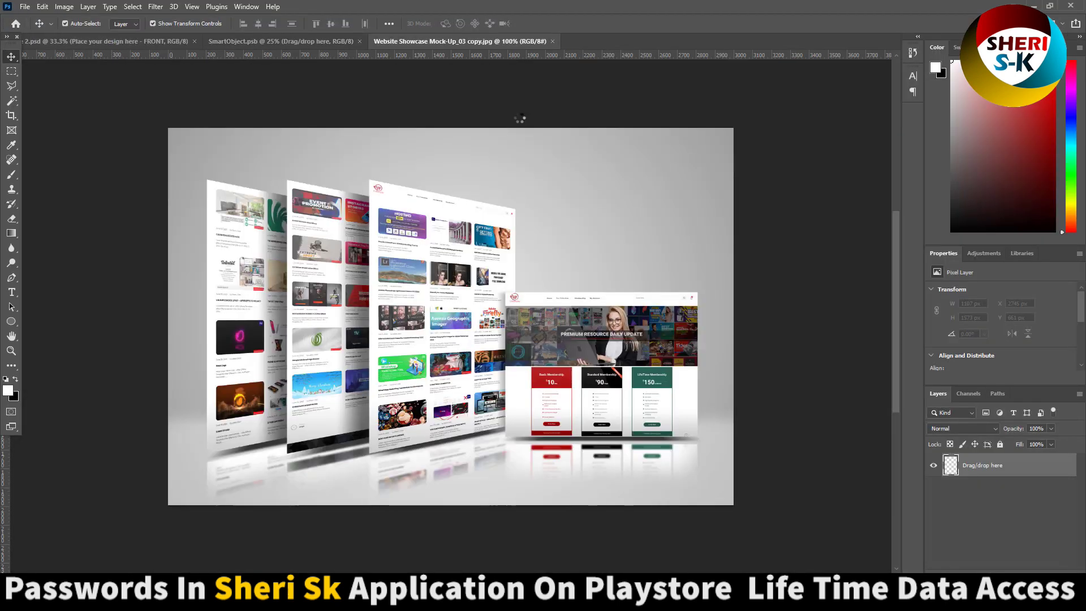
click(63, 8)
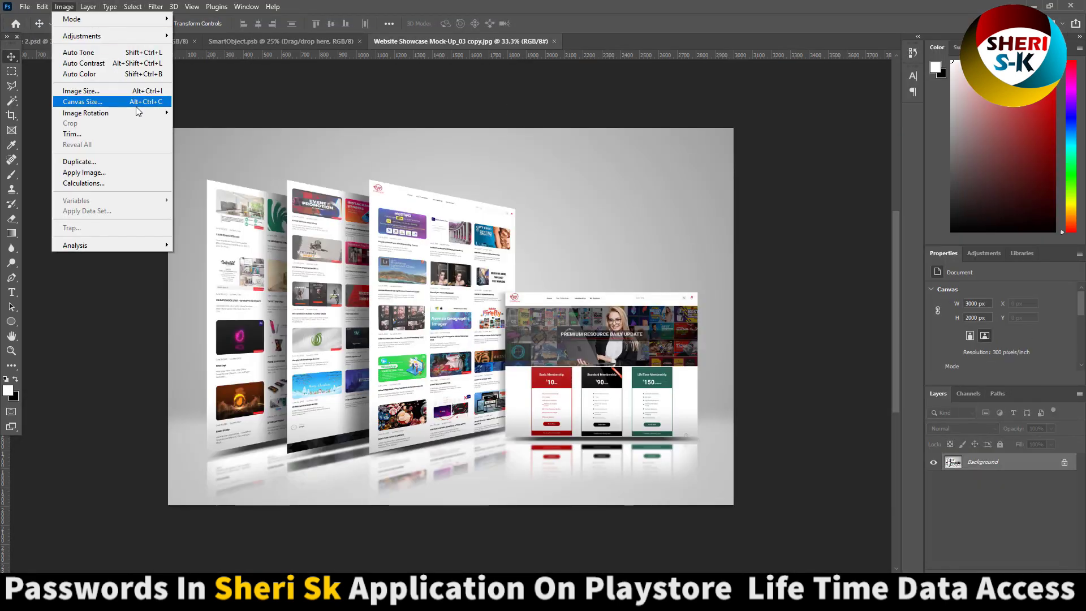
click(84, 100)
click(634, 162)
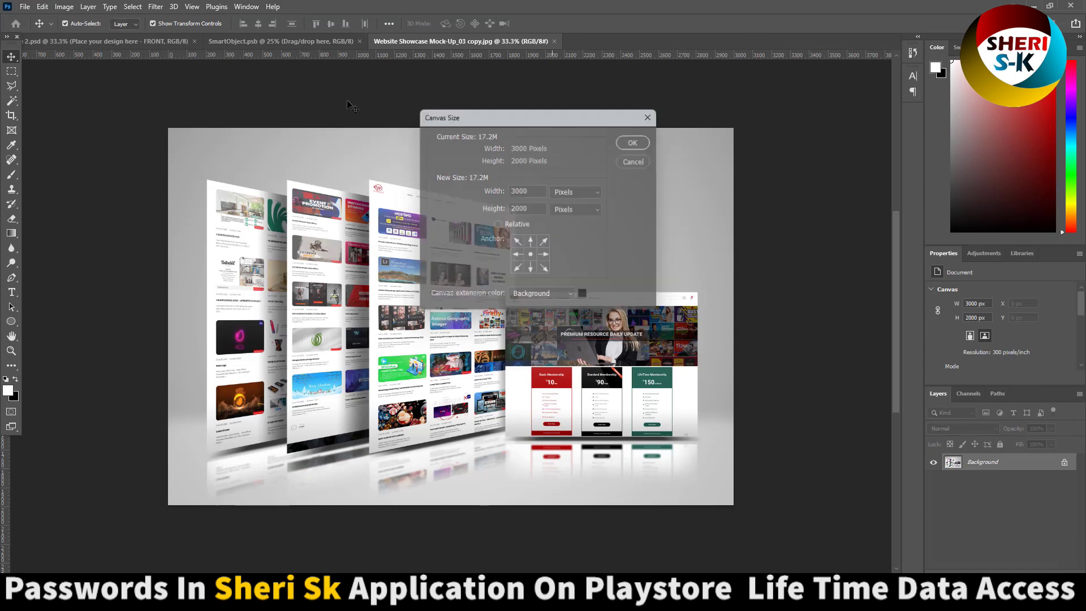
click(63, 7)
click(203, 134)
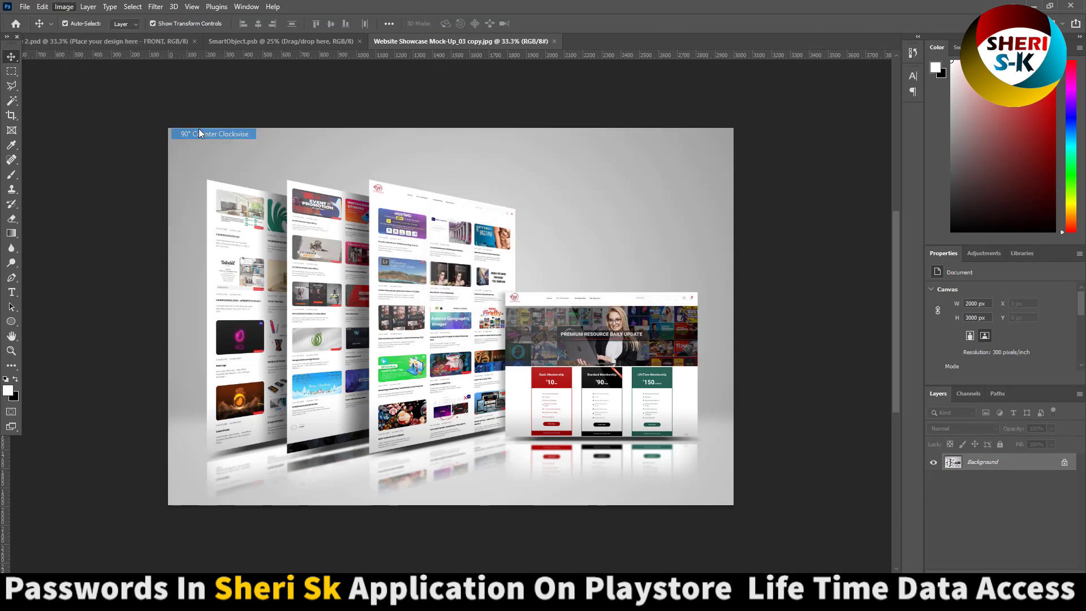
Drag the rotated image into SmartObject.psb, close the original unsaved, position it and save.
drag(509, 41, 767, 94)
drag(723, 235, 451, 266)
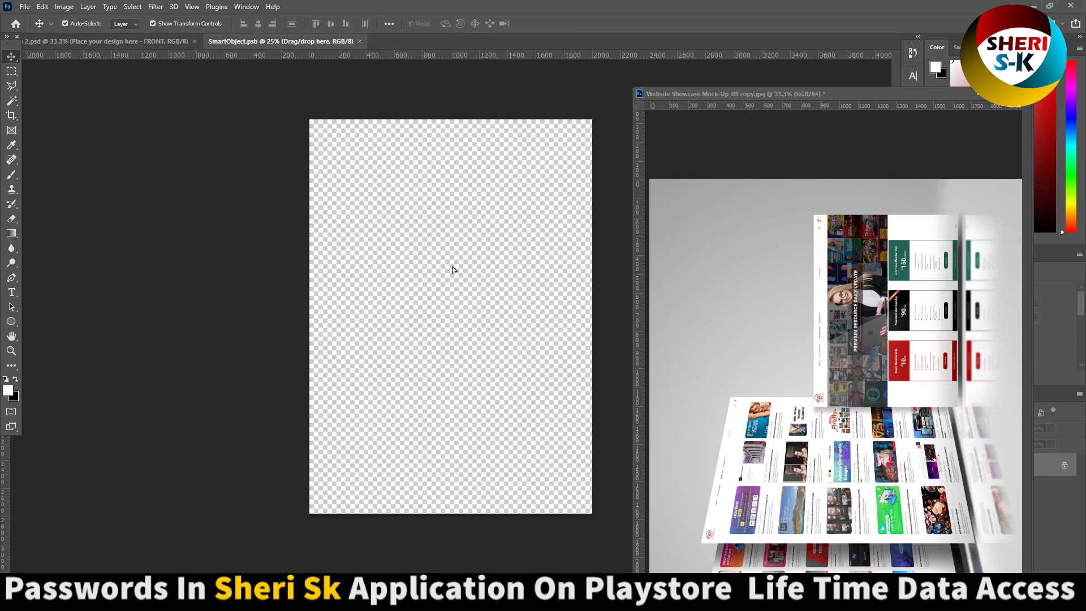
key(ctrl+w)
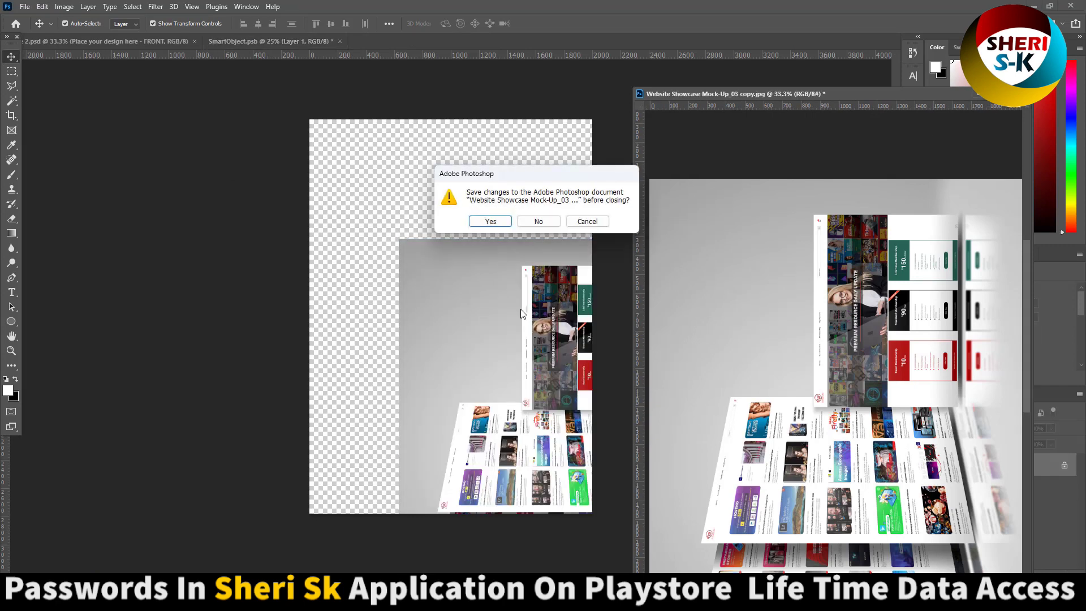
click(540, 222)
drag(456, 260, 415, 213)
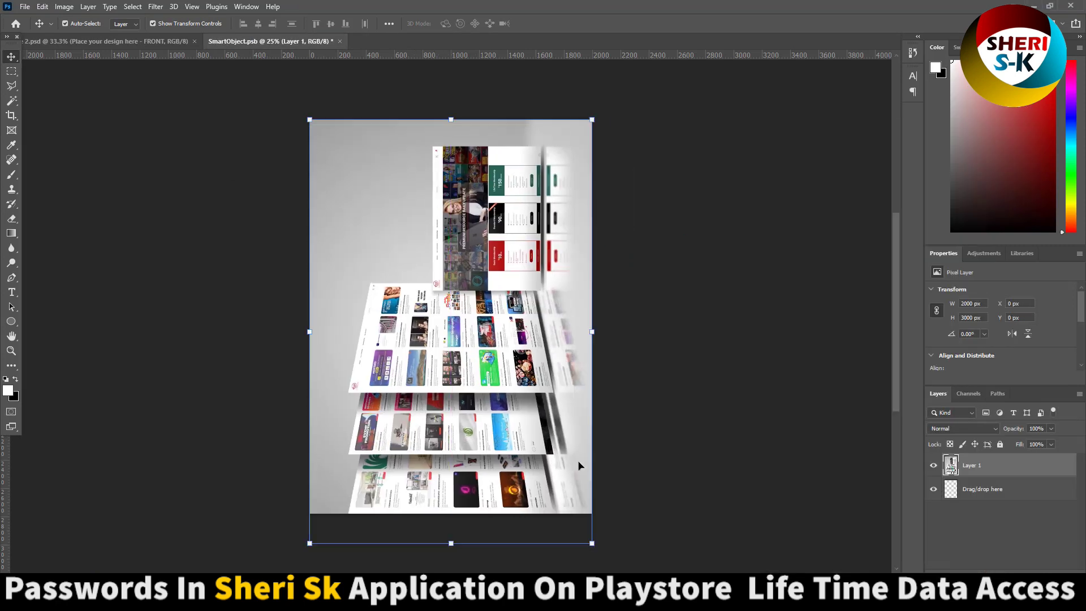
drag(509, 437, 509, 415)
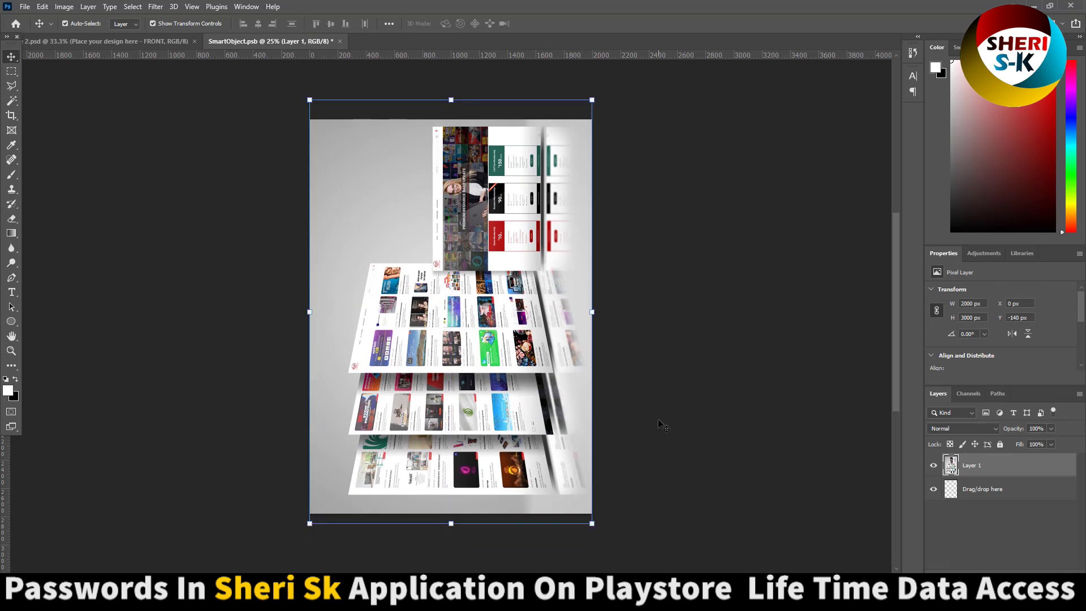
key(ctrl+s)
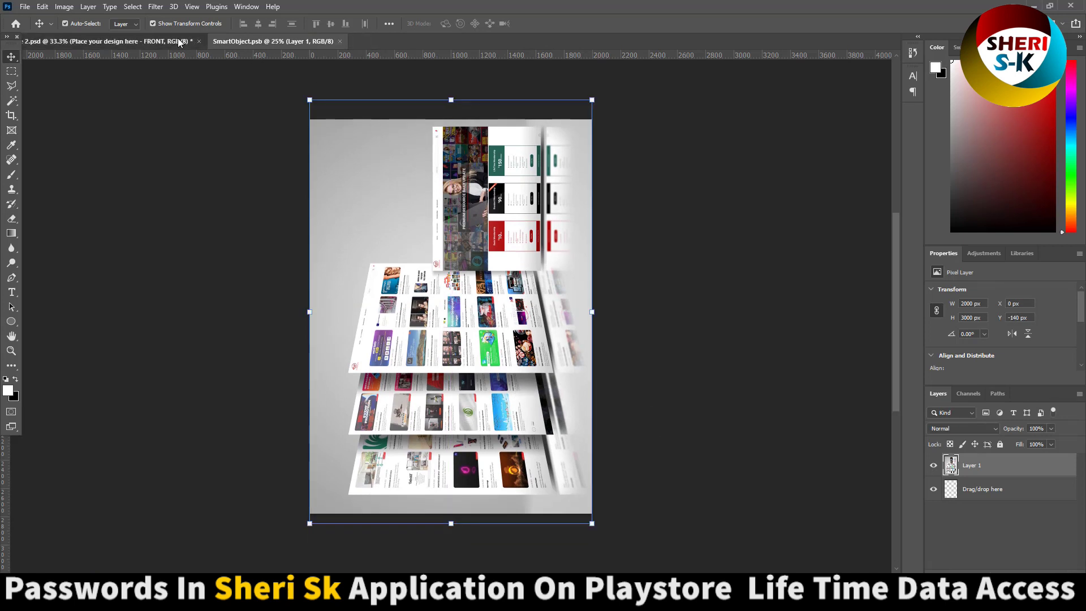
click(109, 41)
Check the TOP and RIGHT SIDE layers, close SmartObject.psb, and close Scene 2 without saving.
click(824, 144)
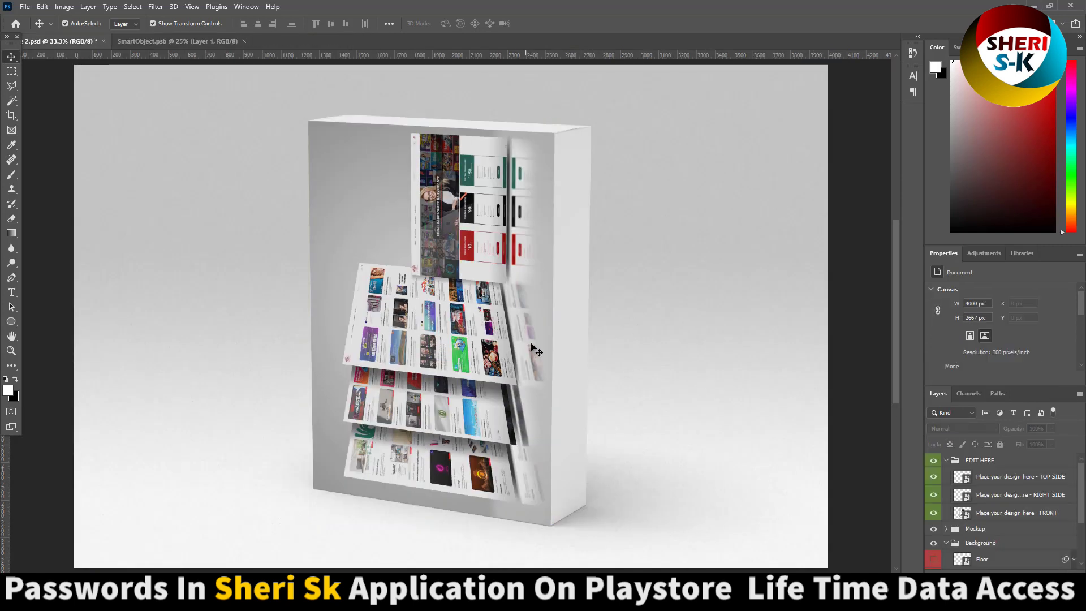
click(996, 477)
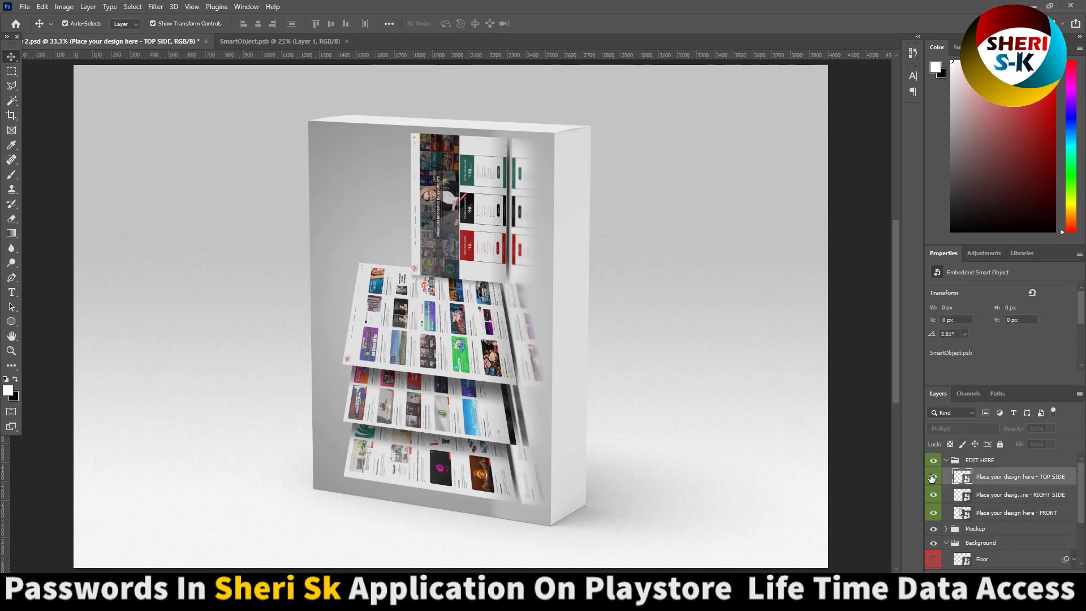
click(1026, 501)
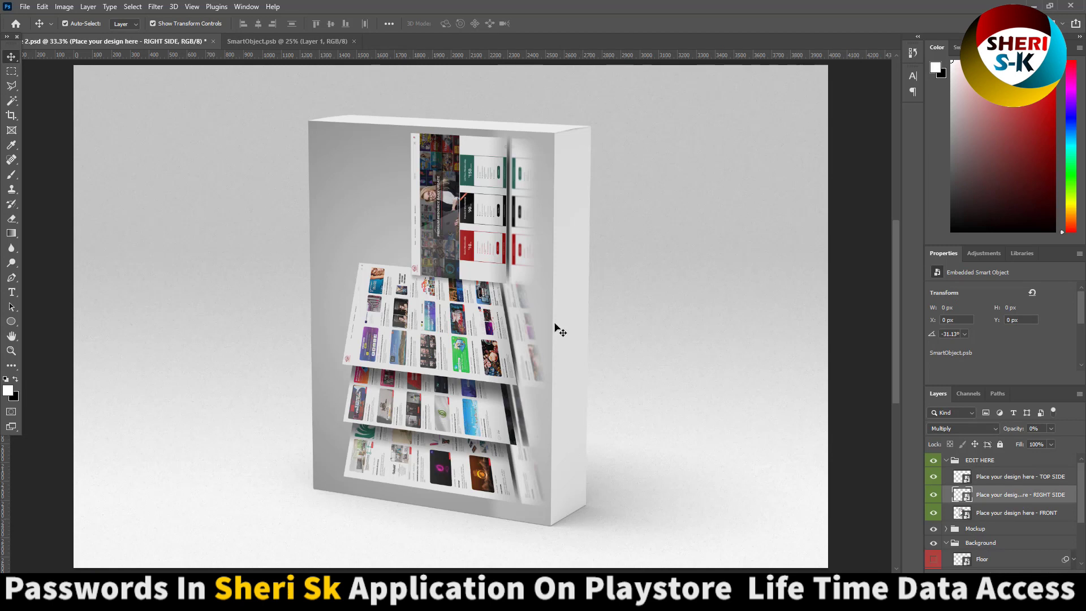
click(353, 41)
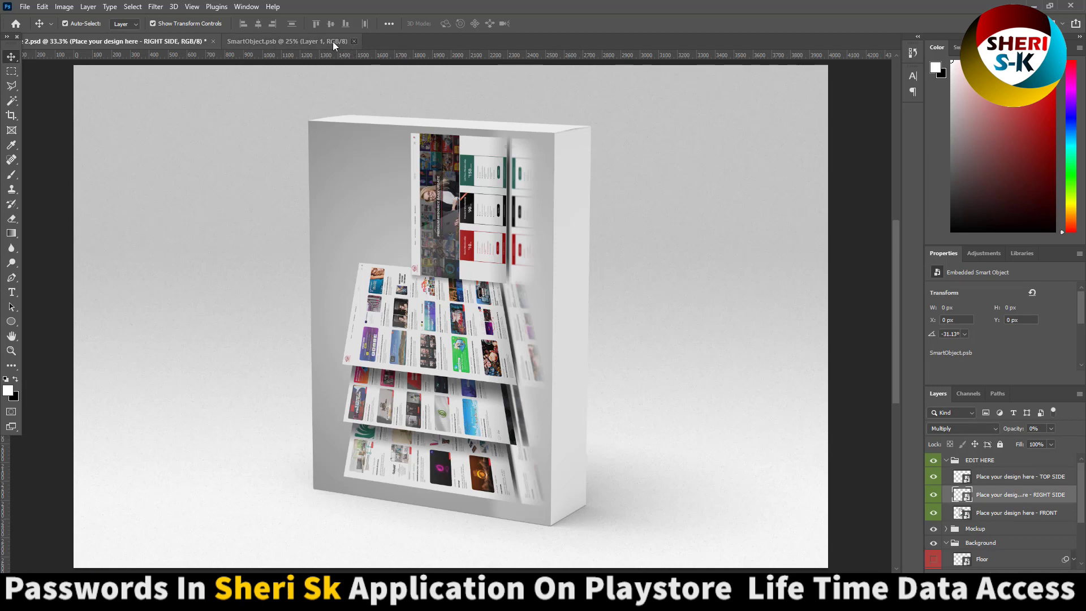
click(213, 41)
click(538, 221)
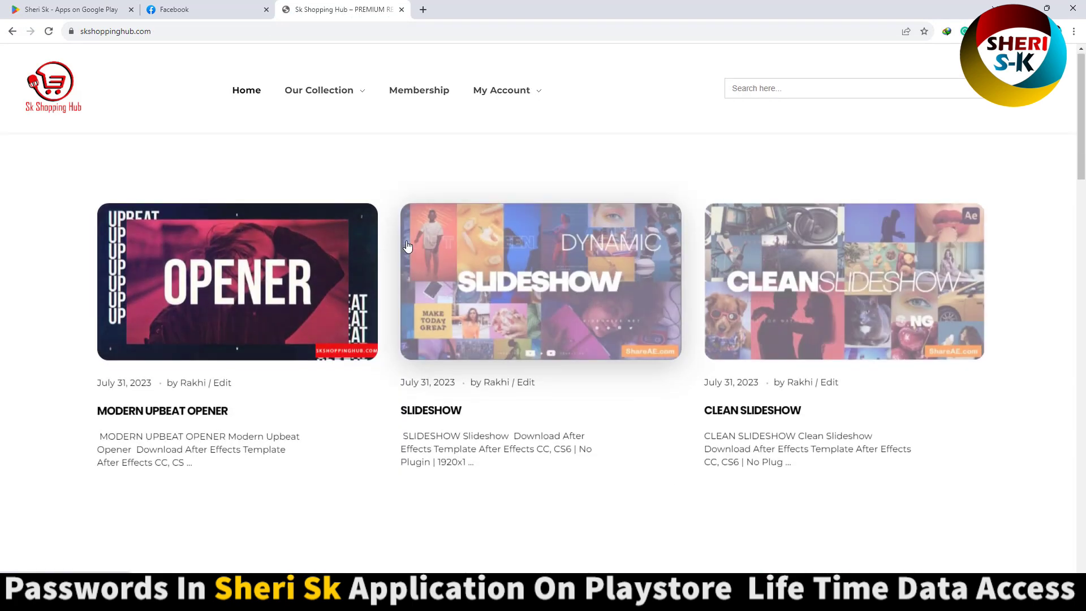
scroll(413, 257, down, 3)
scroll(414, 257, down, 4)
scroll(413, 257, down, 4)
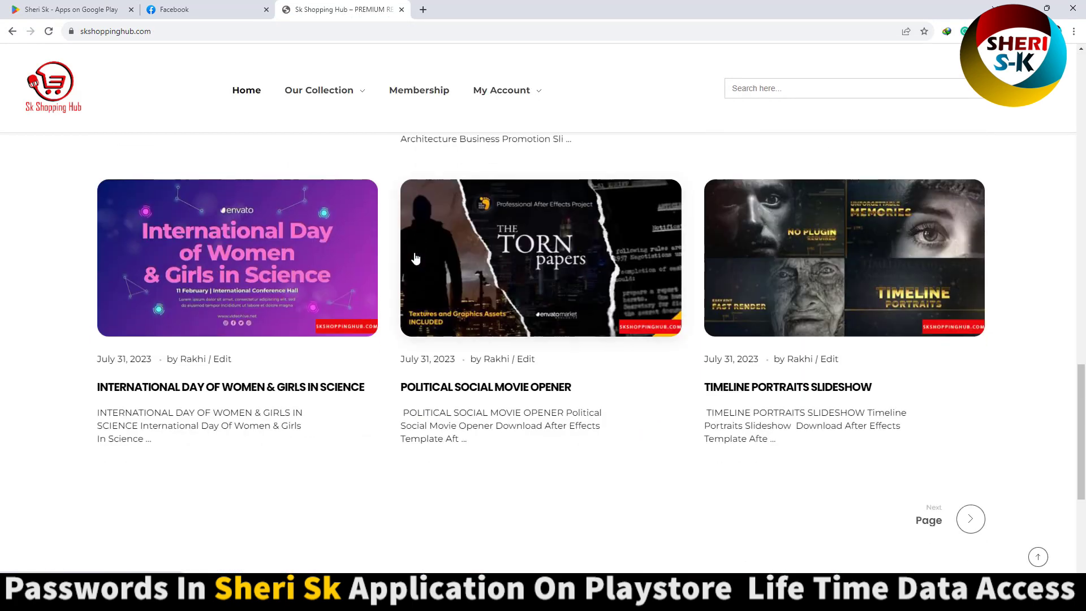
scroll(182, 124, up, 4)
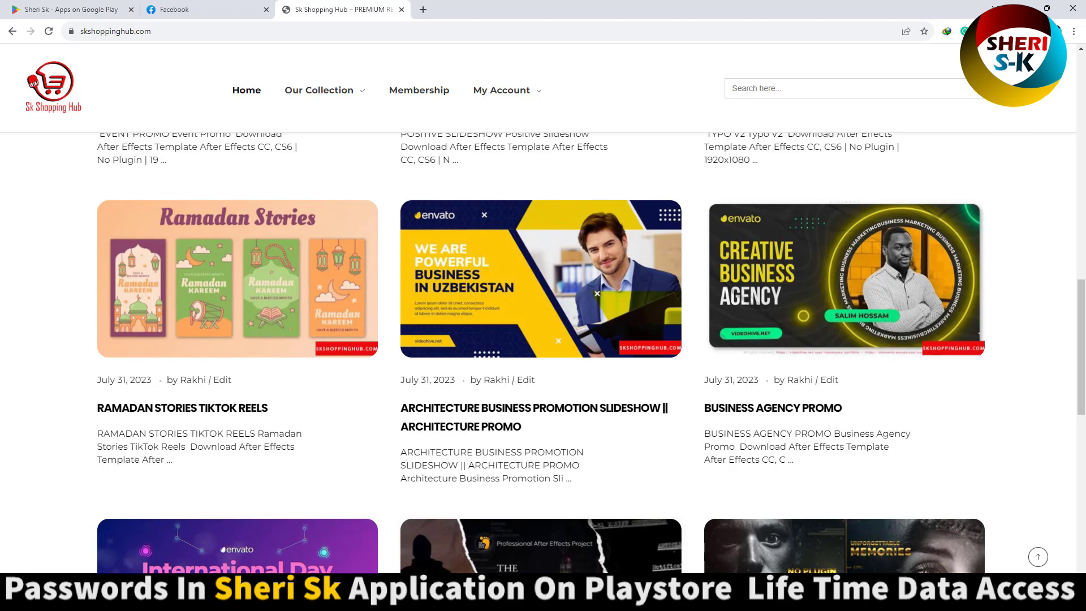